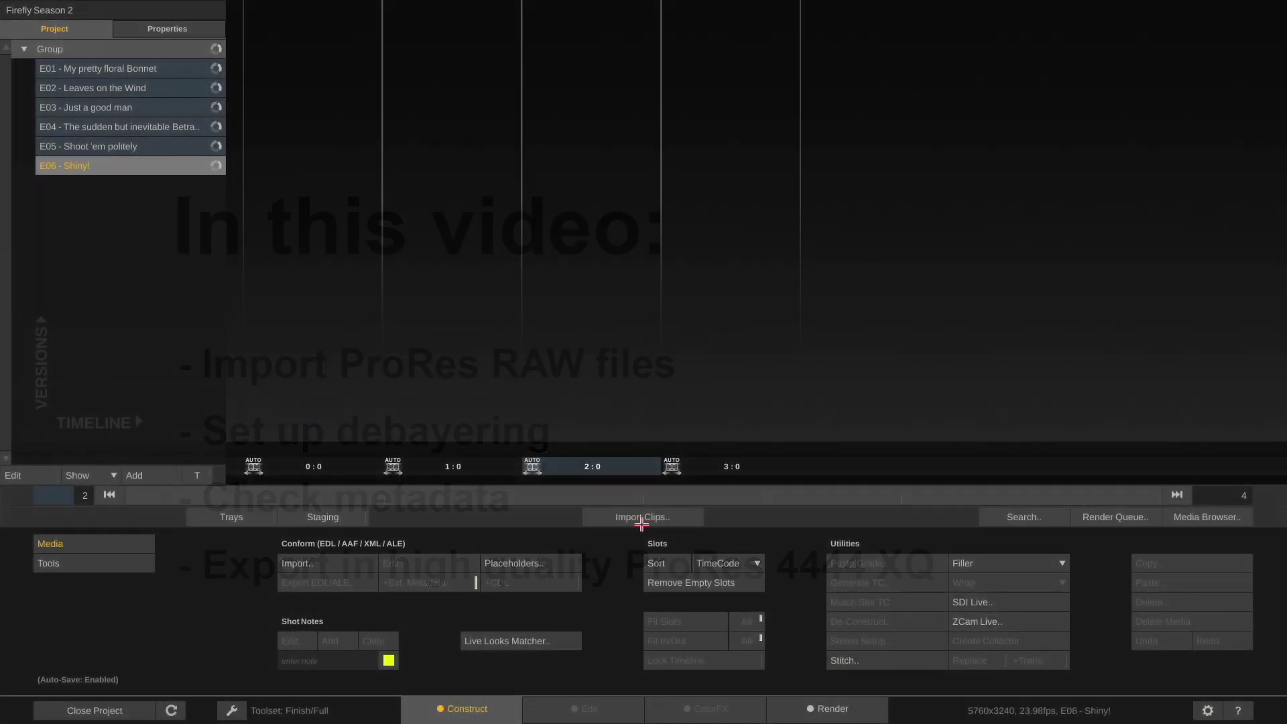
Import the clips from the ProRes RAW Numbered folder into the E06 - Shiny! timeline and remove its empty slots
{"action": "left_click", "coordinate": [642, 517]}
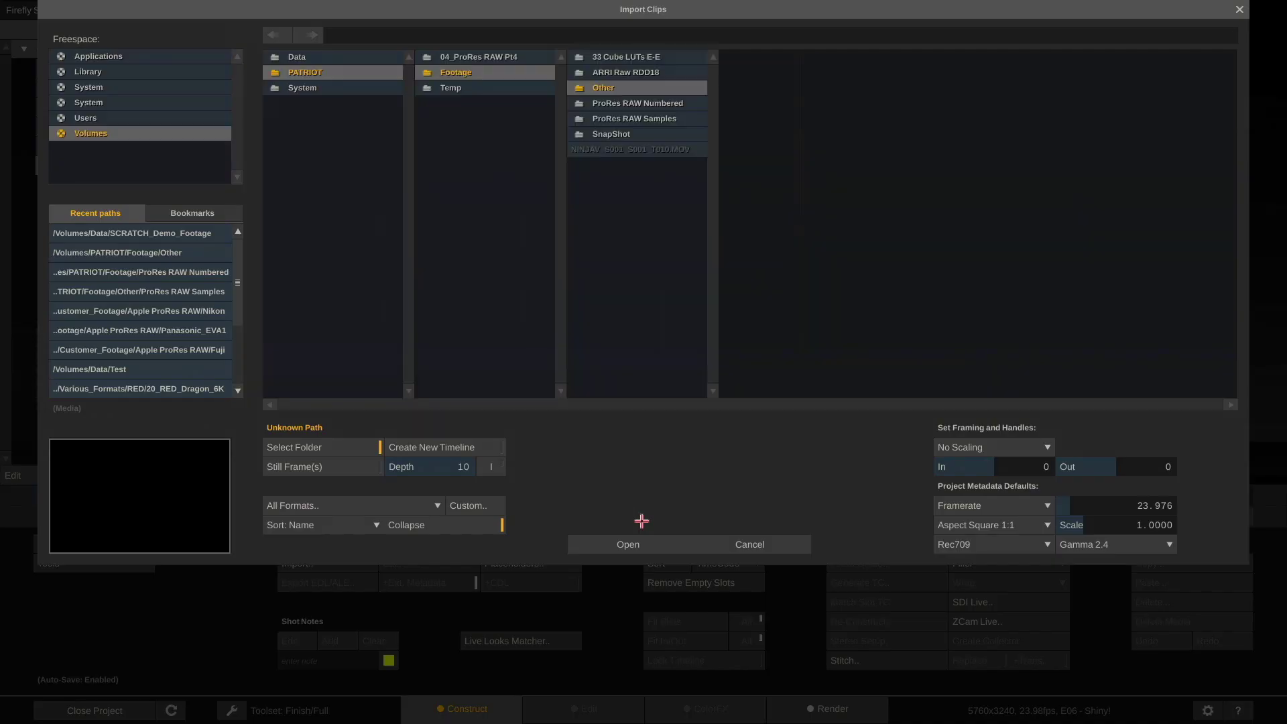
{"action": "left_click", "coordinate": [662, 104]}
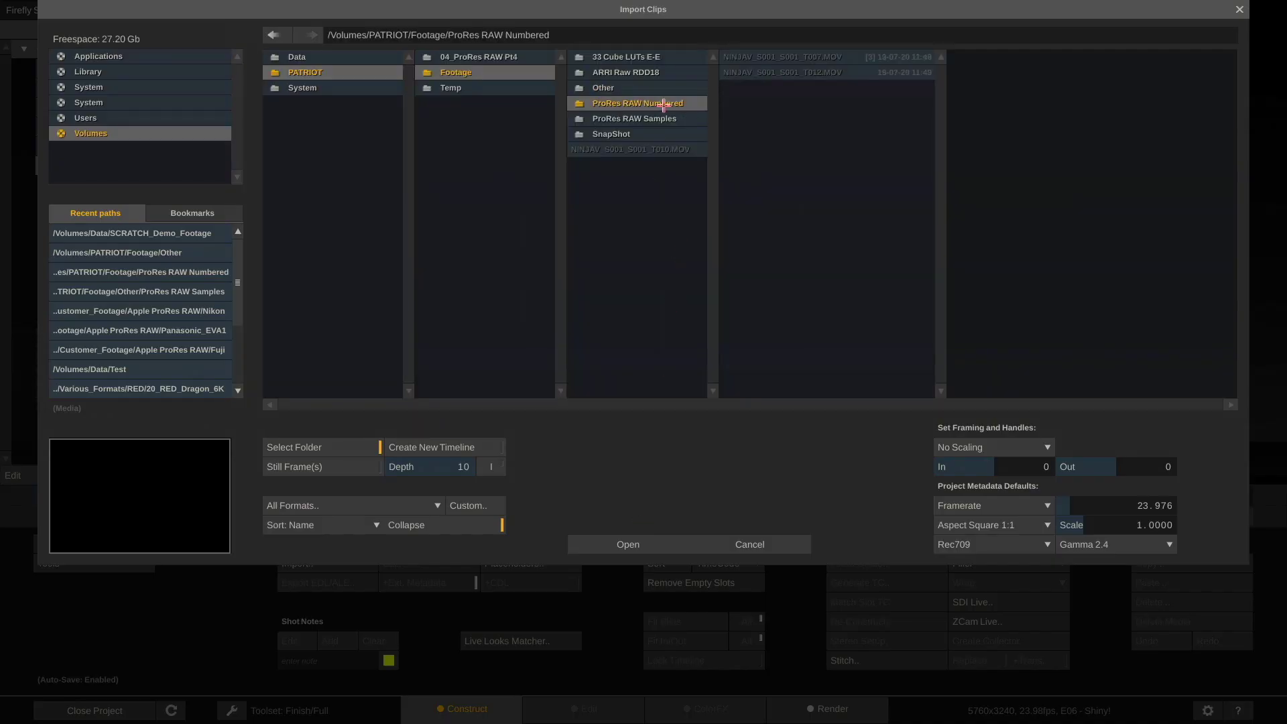
{"action": "left_click", "coordinate": [620, 545]}
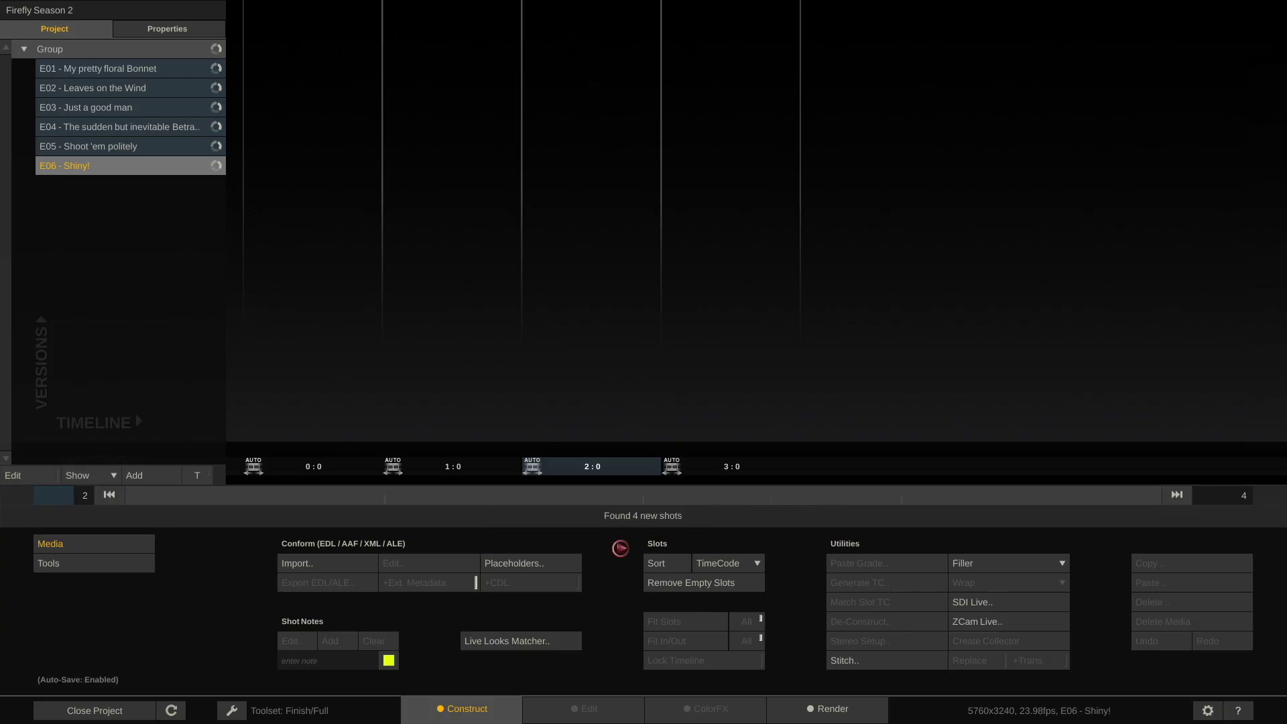
{"action": "left_click", "coordinate": [663, 584]}
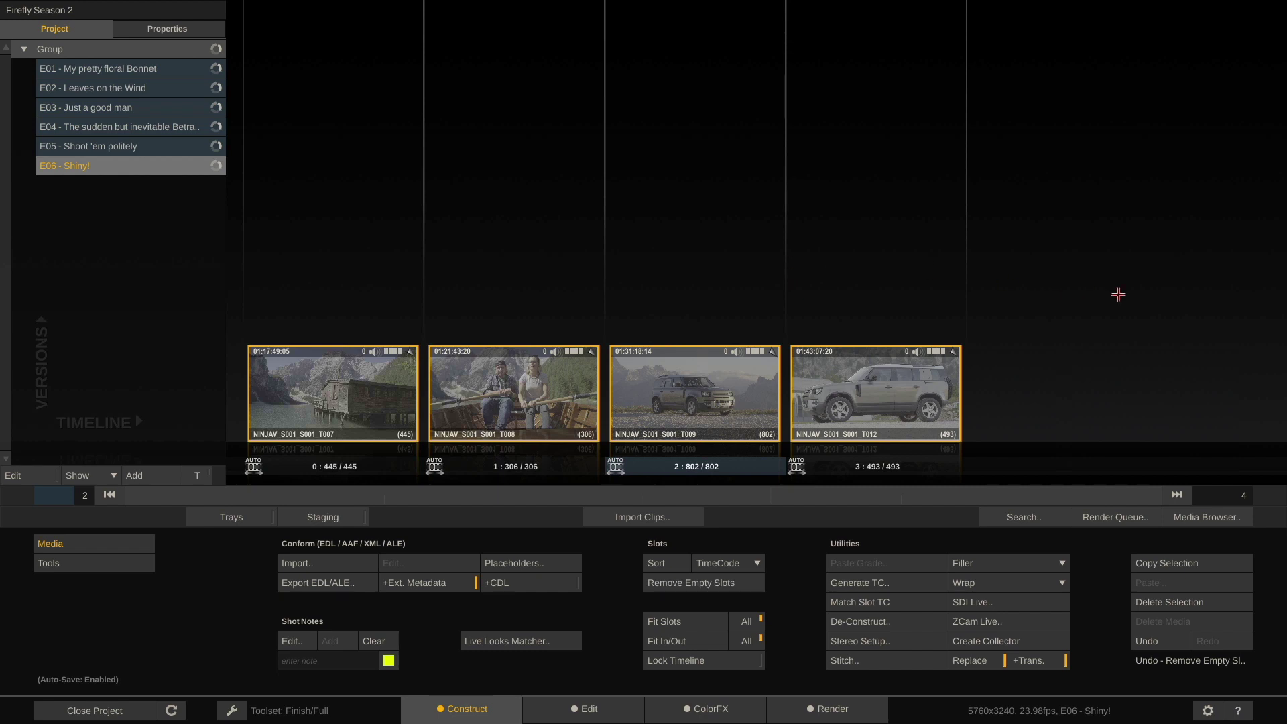
Open shot NINJAV_S001_S001_T009 from the timeline in ColorFX and display its metadata
{"action": "mouse_move", "coordinate": [1145, 309]}
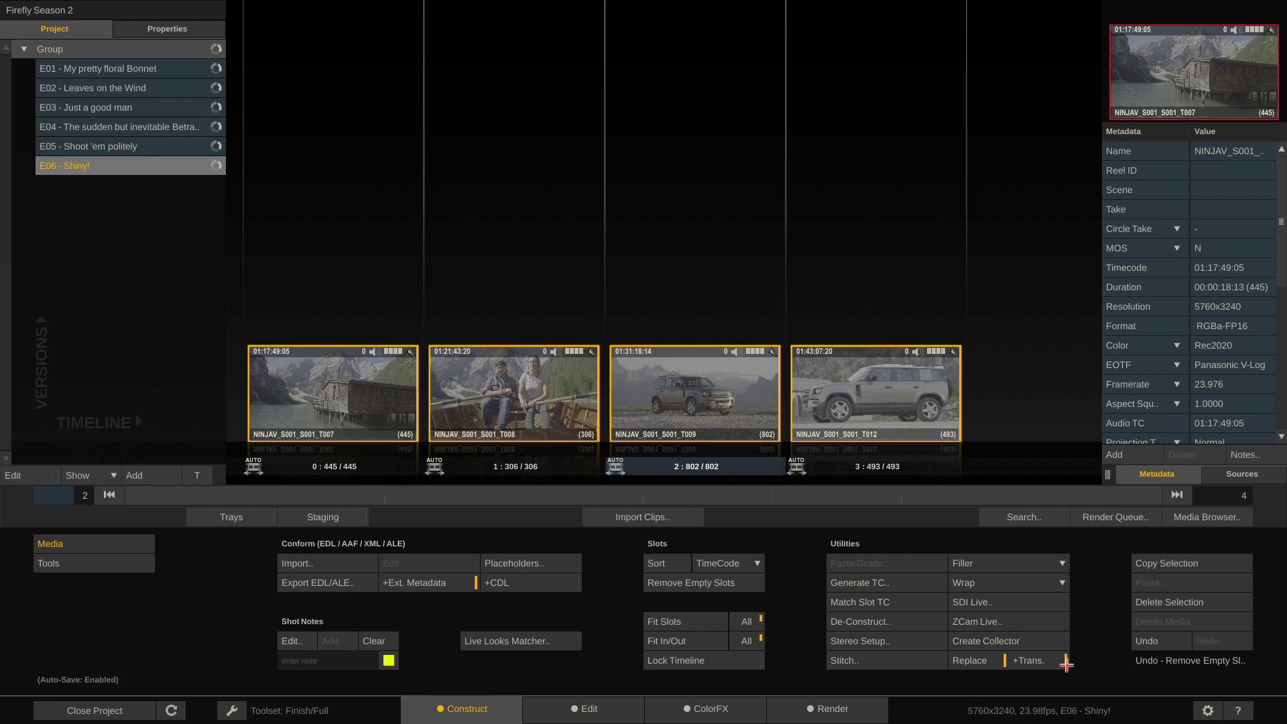
{"action": "left_click", "coordinate": [1009, 425]}
{"action": "left_click_drag", "start_coordinate": [869, 392], "coordinate": [1023, 712]}
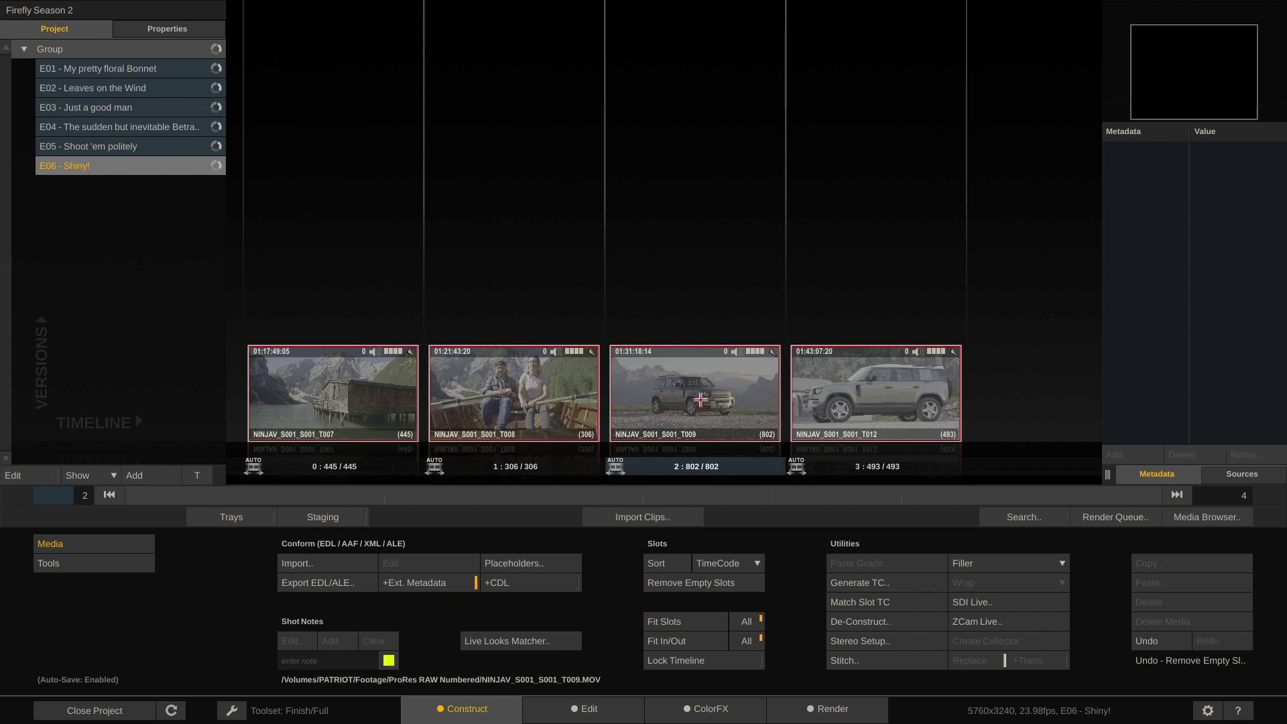
{"action": "left_click", "coordinate": [700, 399]}
{"action": "left_click", "coordinate": [700, 400]}
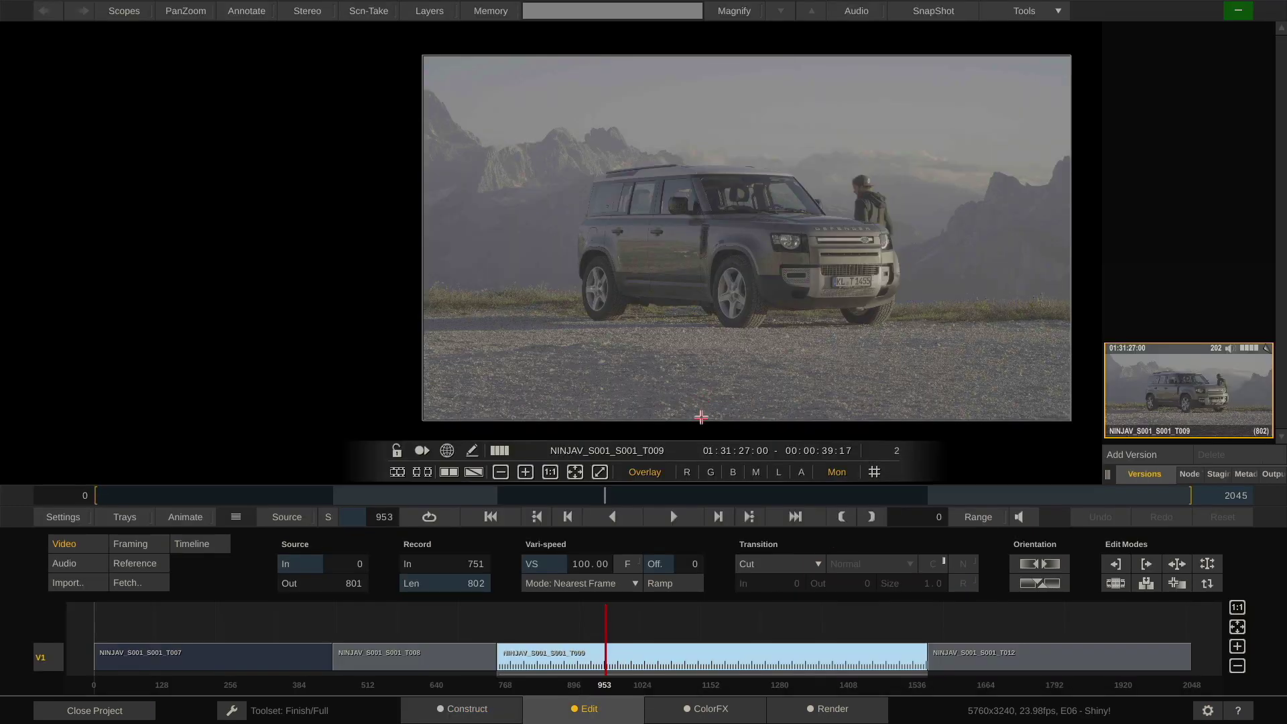
{"action": "left_click", "coordinate": [714, 708]}
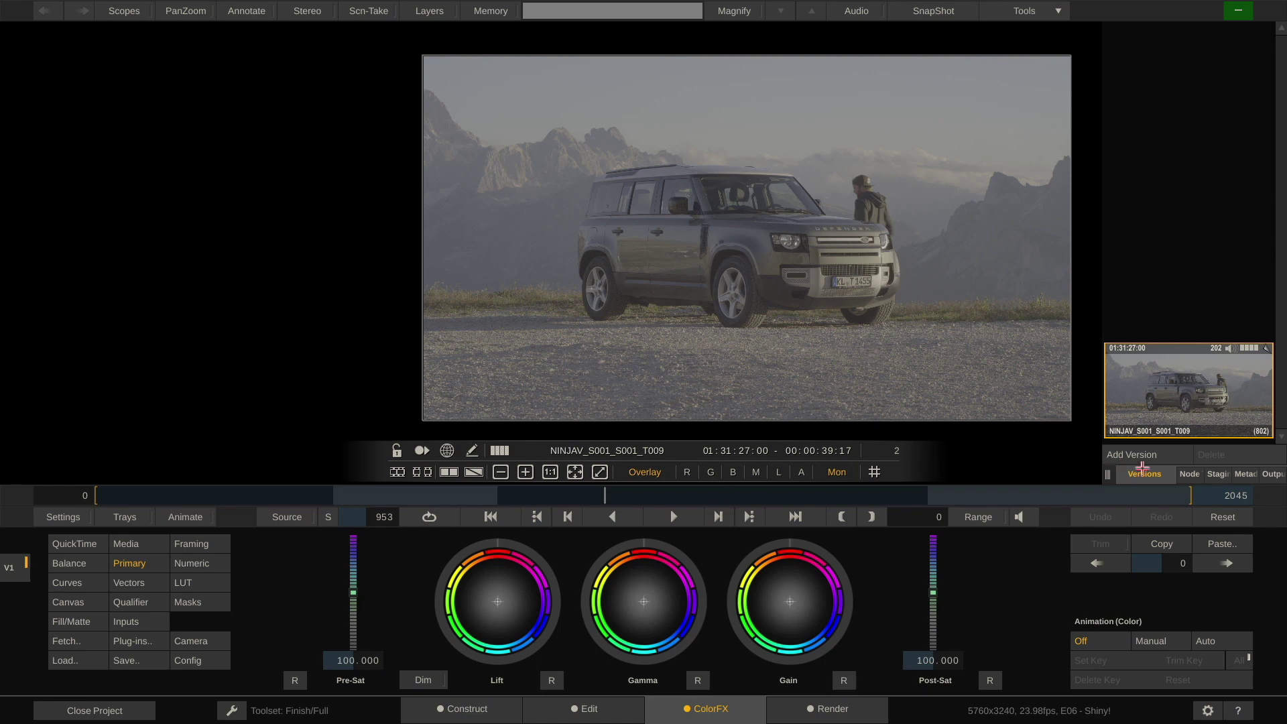
{"action": "left_click", "coordinate": [1236, 474]}
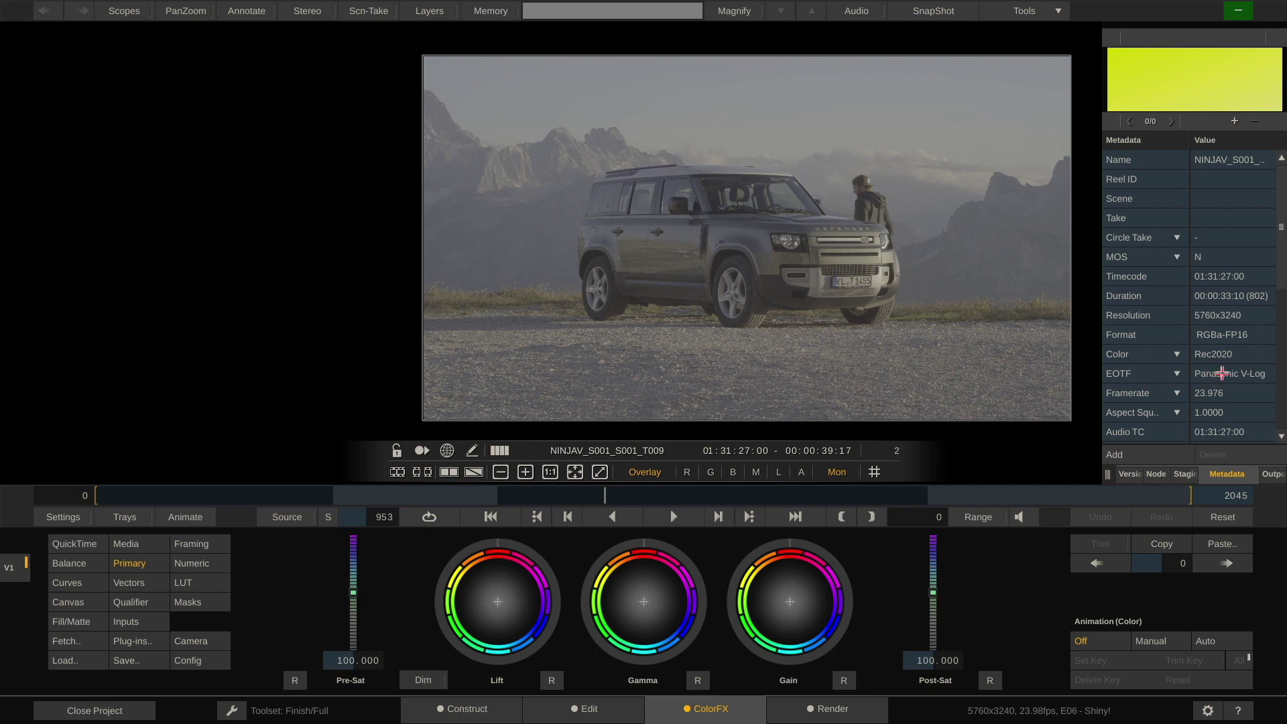
Set the QuickTime debayer color space of shot NINJAV_S001_S001_T009 to Alexa Wide Gamut
{"action": "left_click", "coordinate": [75, 544]}
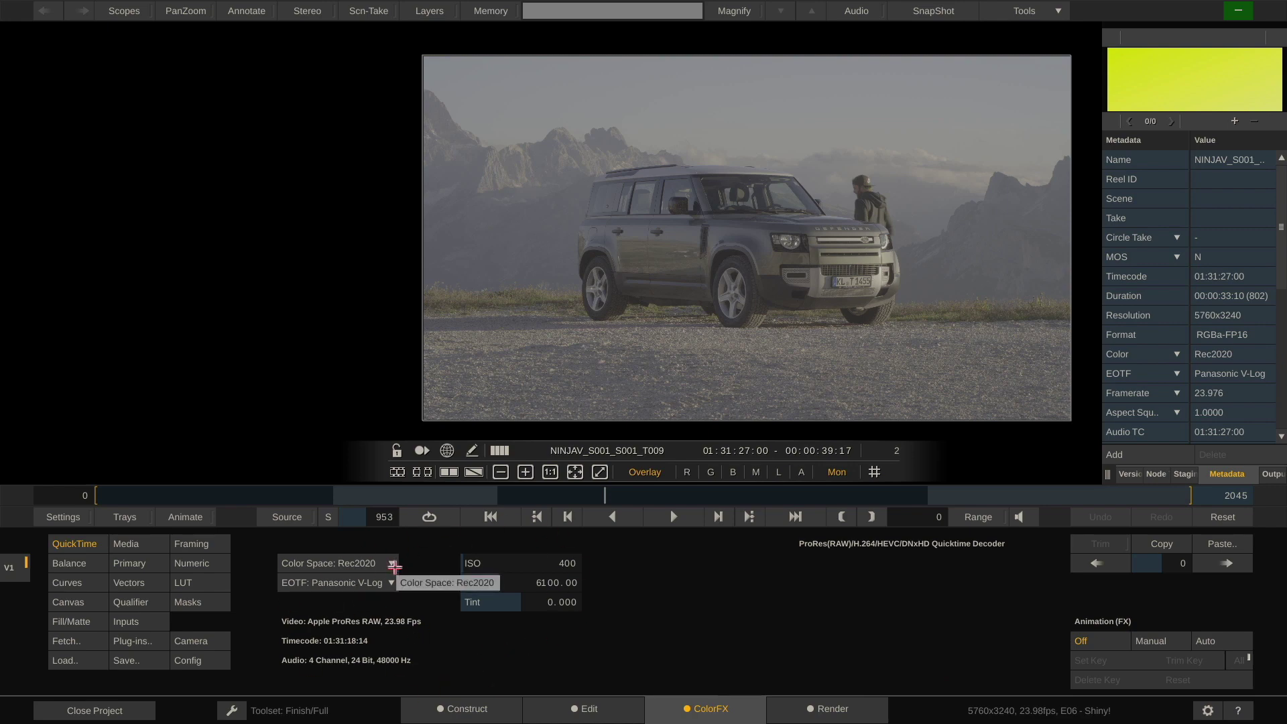
{"action": "left_click", "coordinate": [394, 564]}
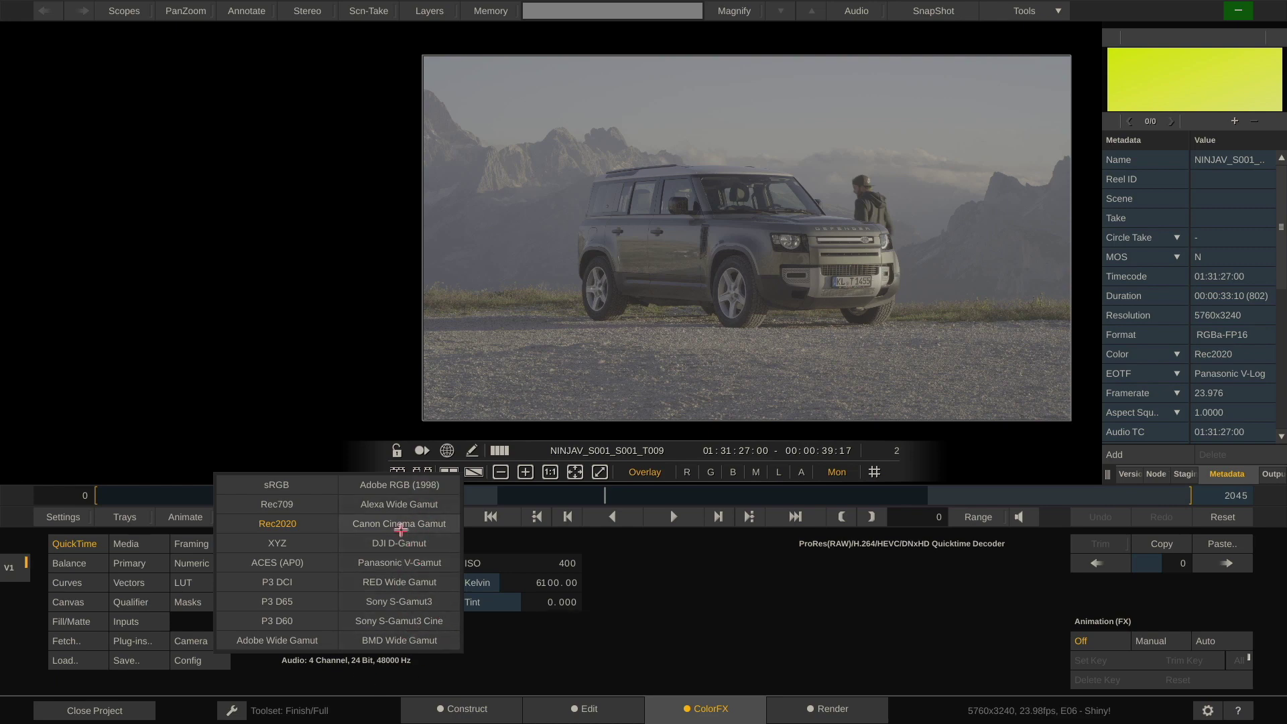
{"action": "left_click", "coordinate": [422, 504]}
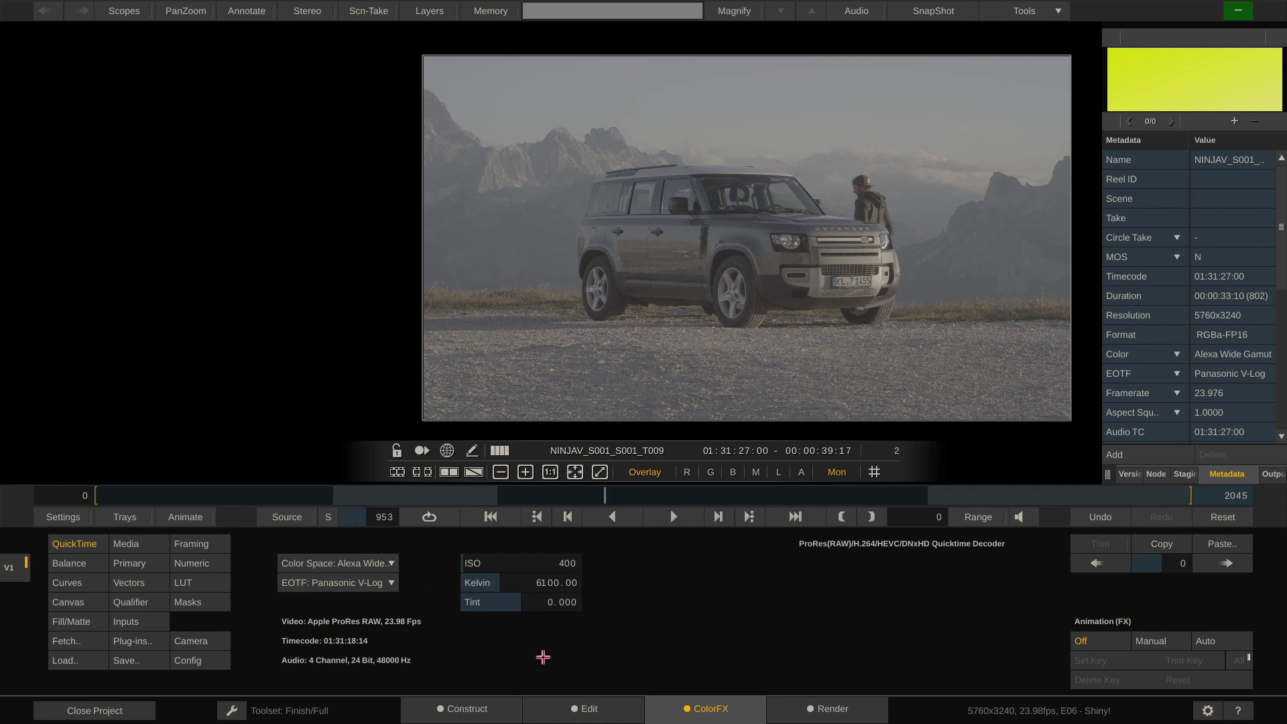
Select all four timeline clips and batch-set their color space to Panasonic V-Gamut in the Media Browser
{"action": "left_click", "coordinate": [480, 708]}
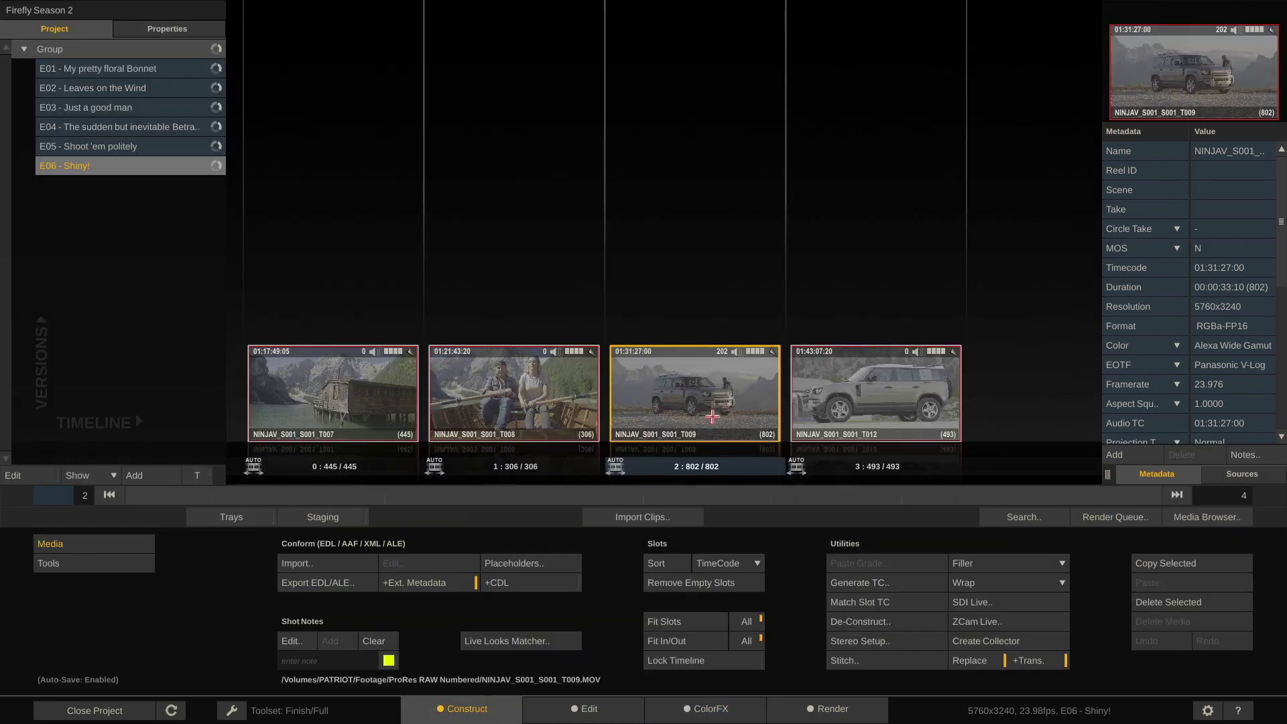
{"action": "key", "text": "ctrl+a"}
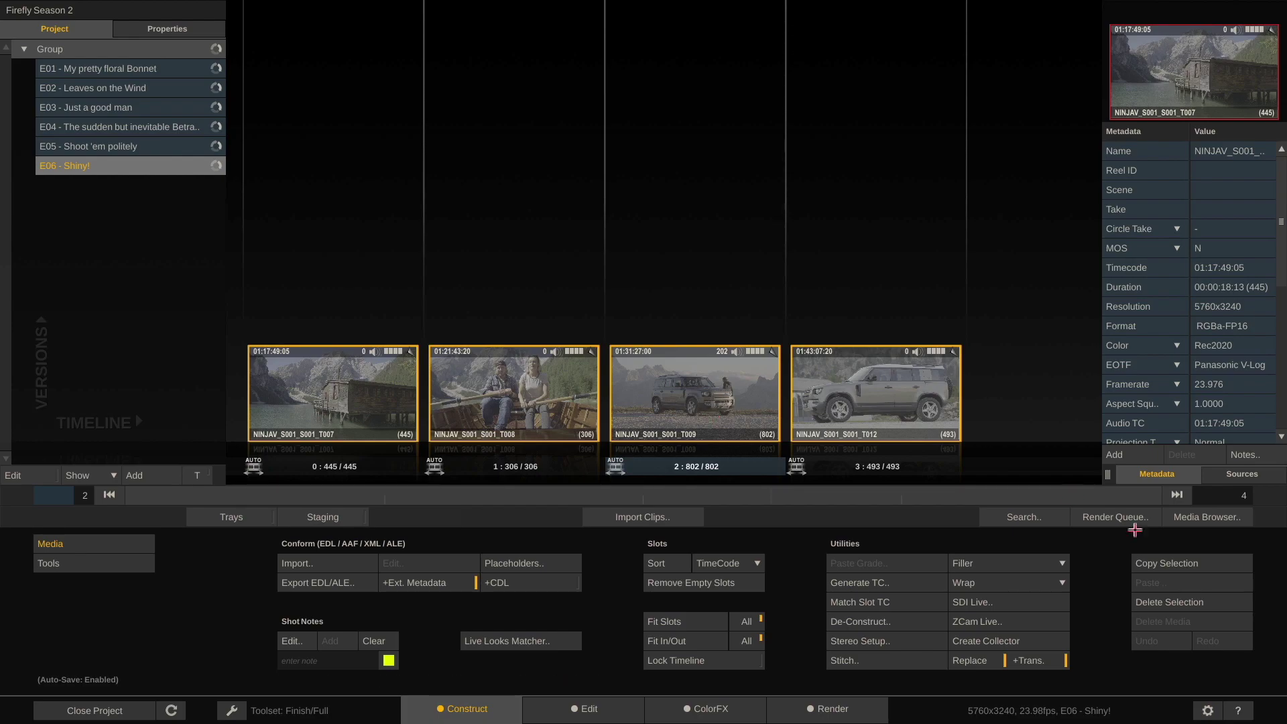
{"action": "left_click", "coordinate": [1206, 517]}
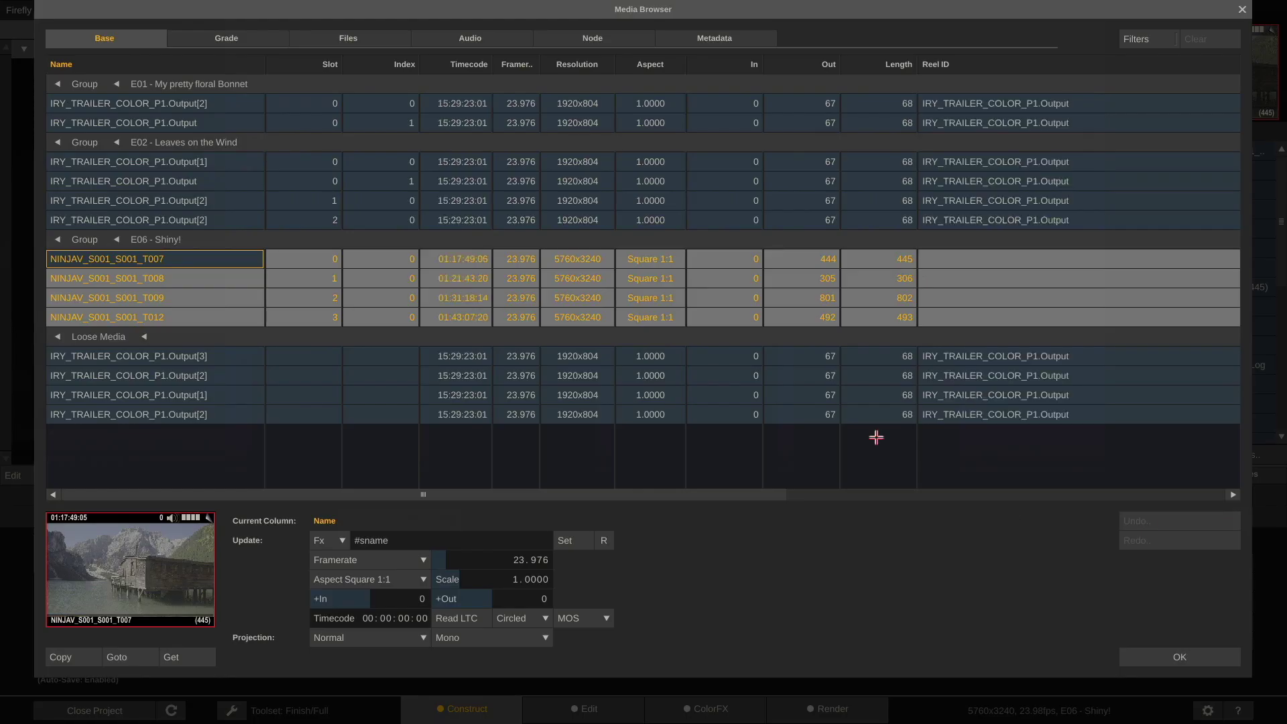
{"action": "left_click", "coordinate": [593, 37]}
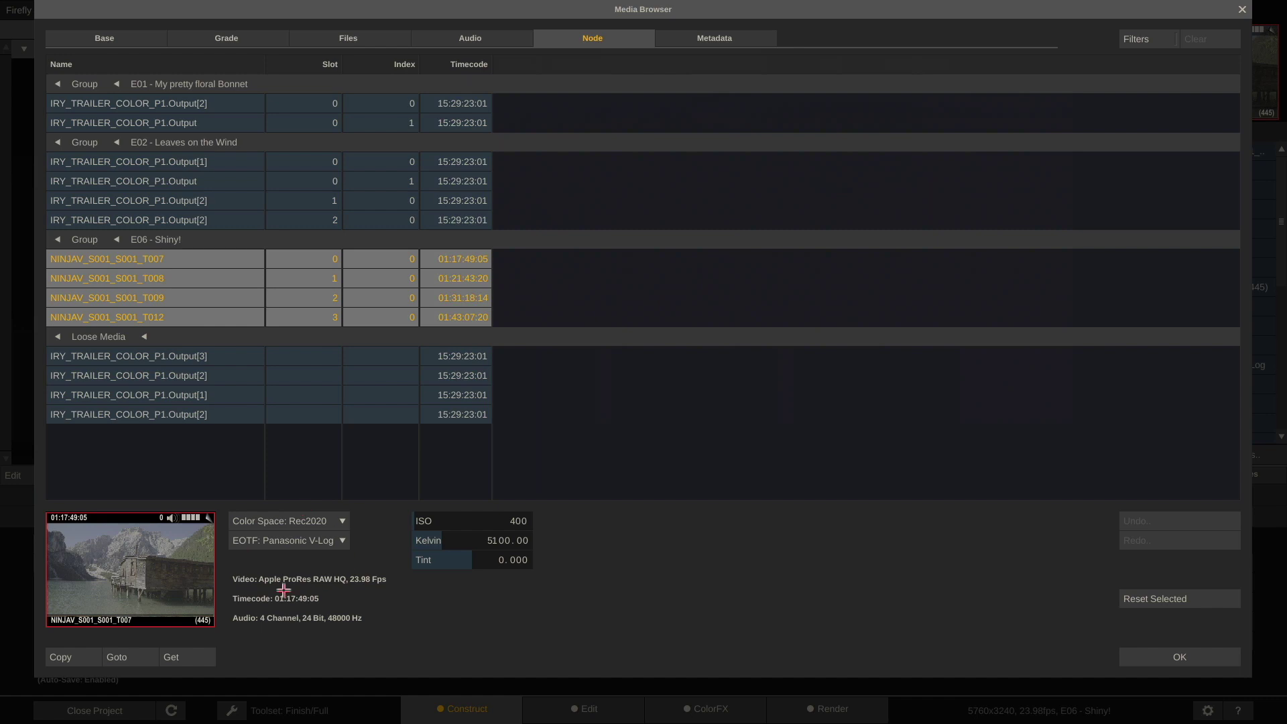
{"action": "left_click", "coordinate": [333, 521]}
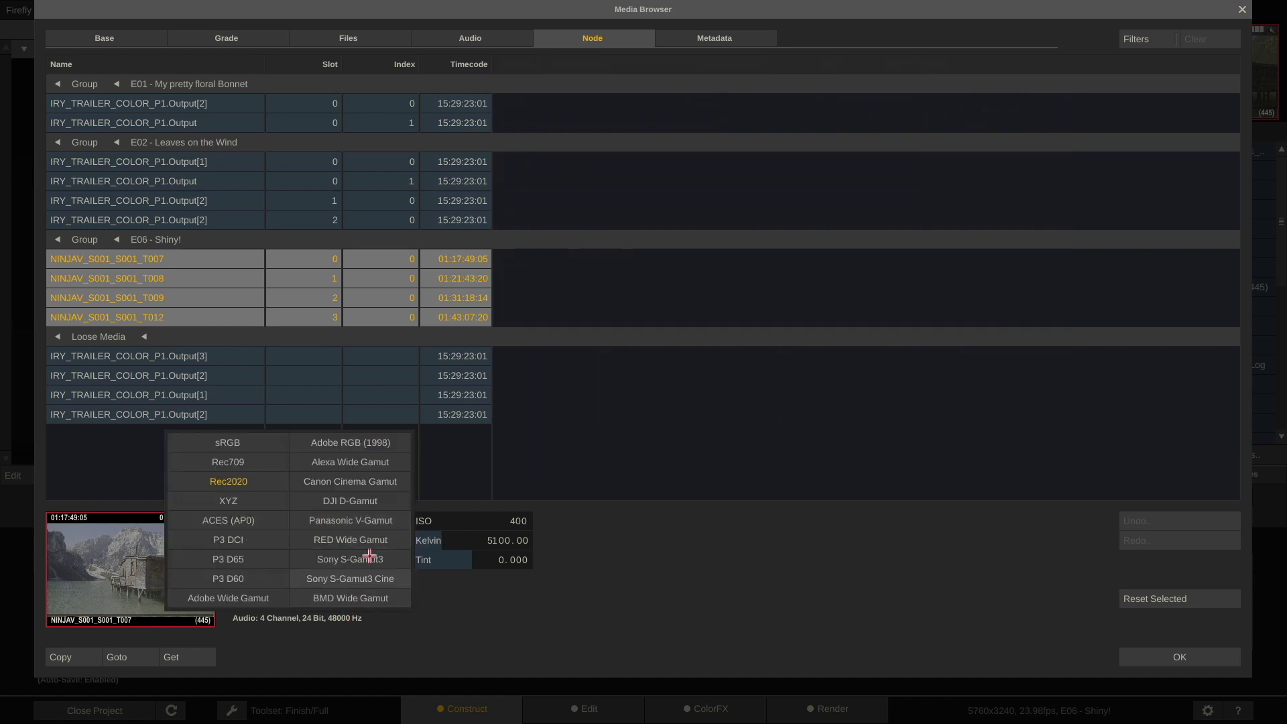
{"action": "left_click", "coordinate": [362, 521]}
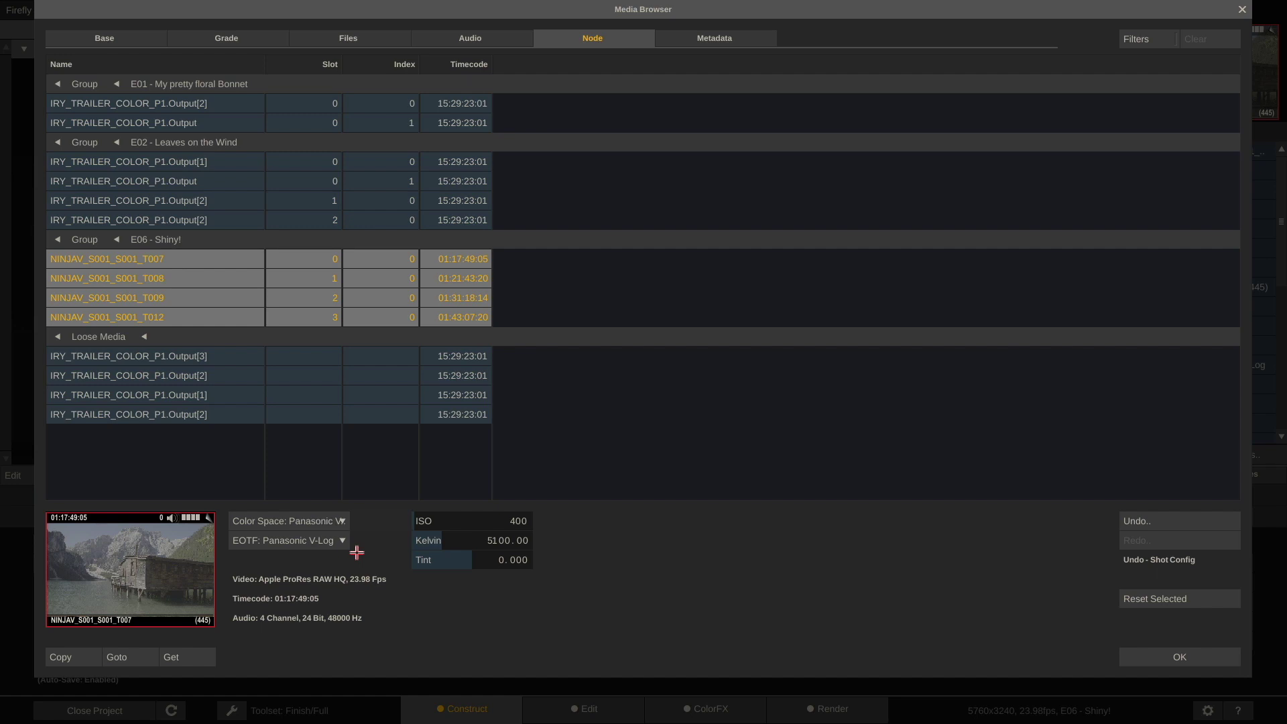
Set the Reel ID of the four selected E06 clips to "Anything"
{"action": "left_click", "coordinate": [132, 36]}
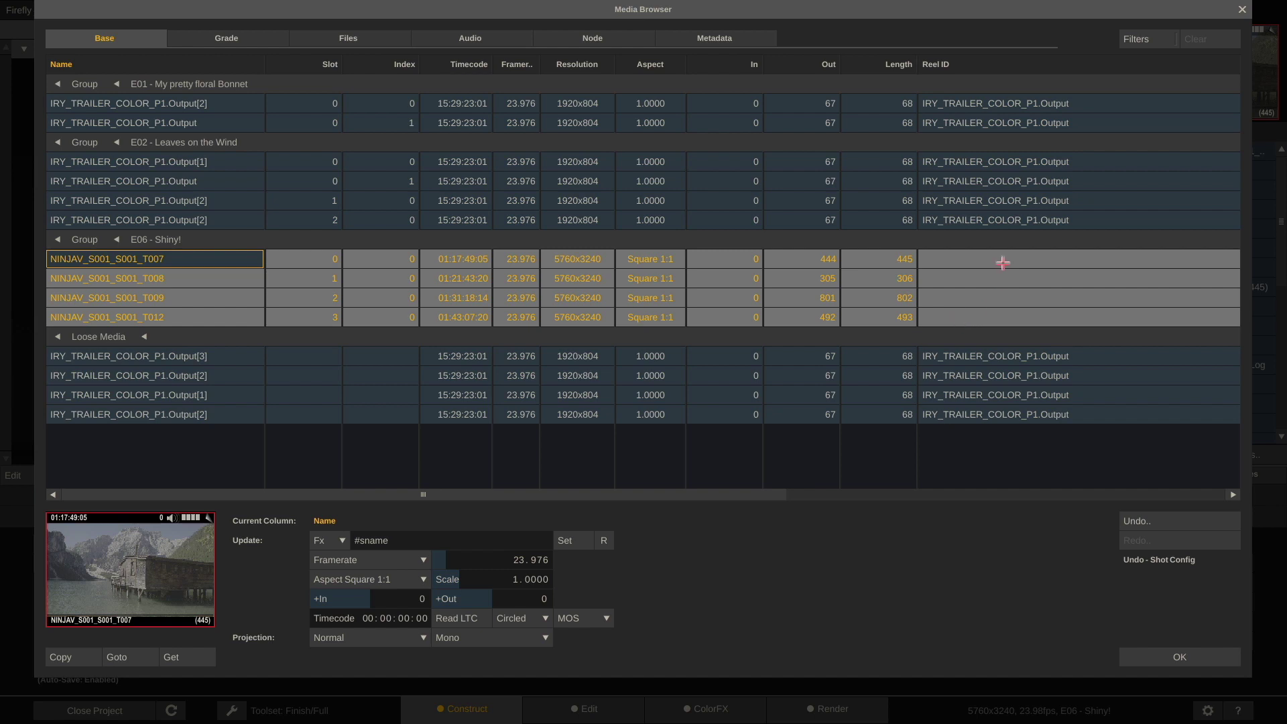
{"action": "left_click", "coordinate": [944, 65]}
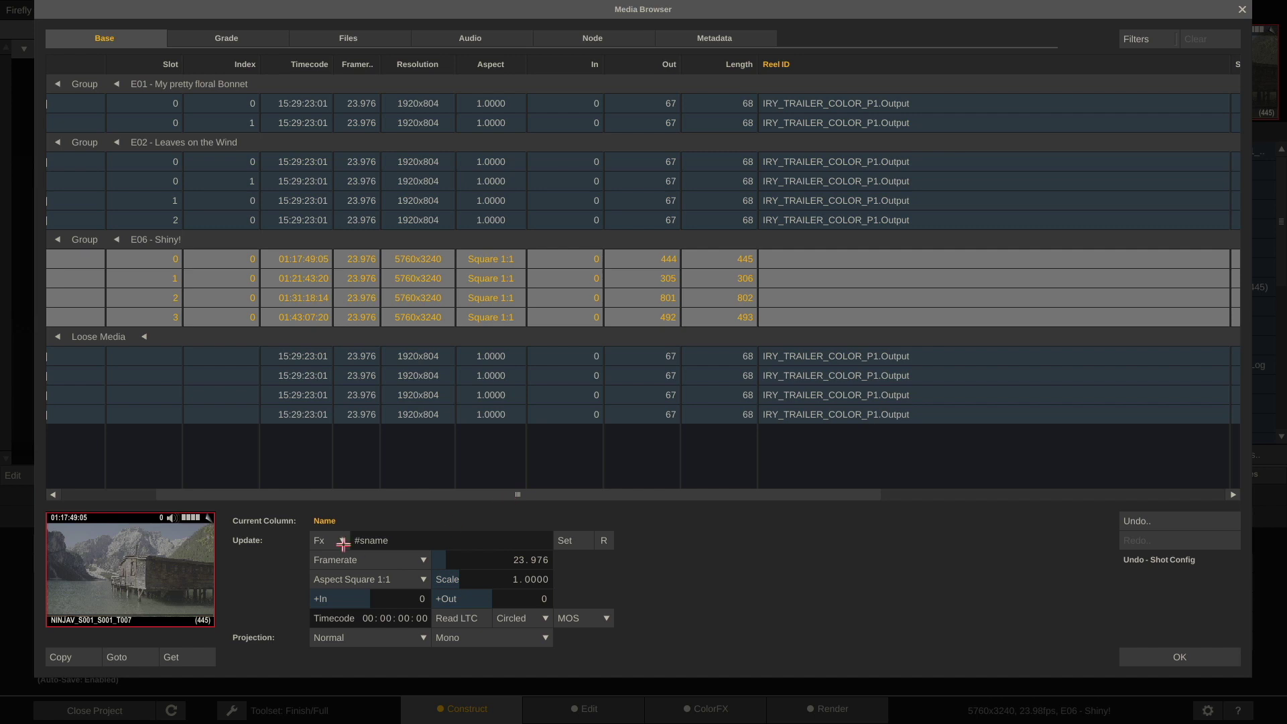
{"action": "left_click_drag", "start_coordinate": [366, 540], "coordinate": [266, 540]}
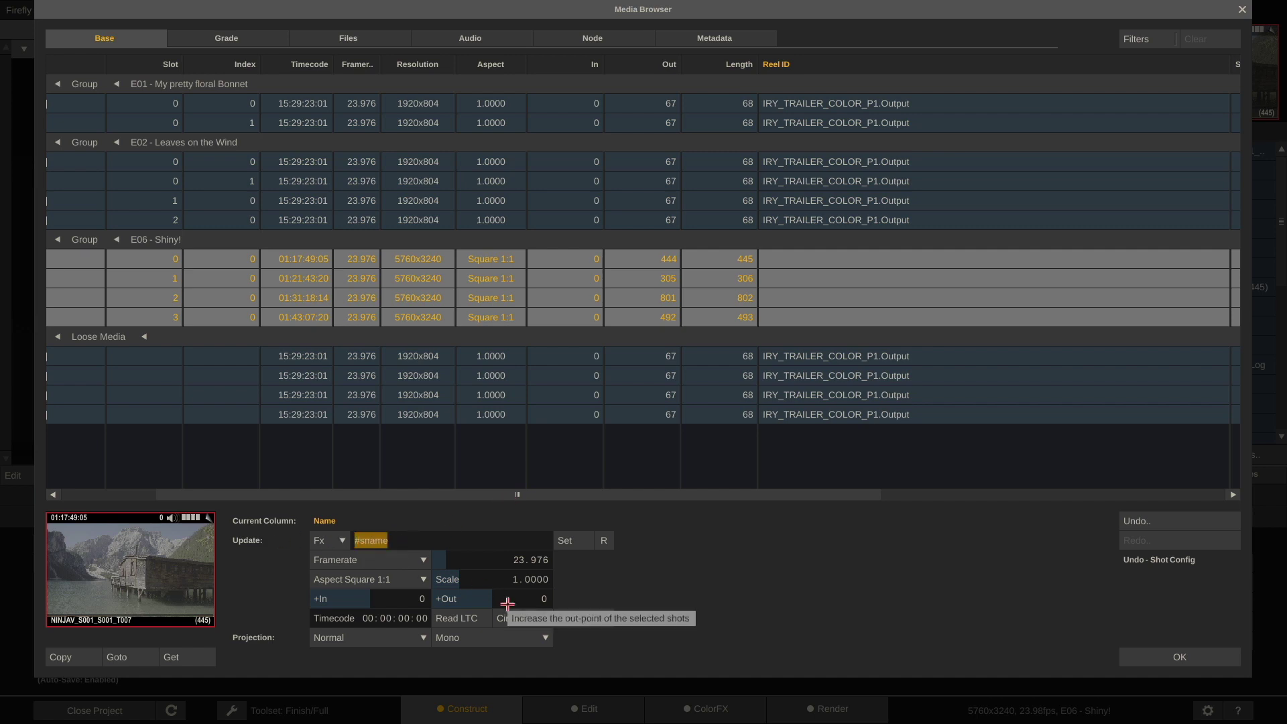
{"action": "key", "text": "BackSpace"}
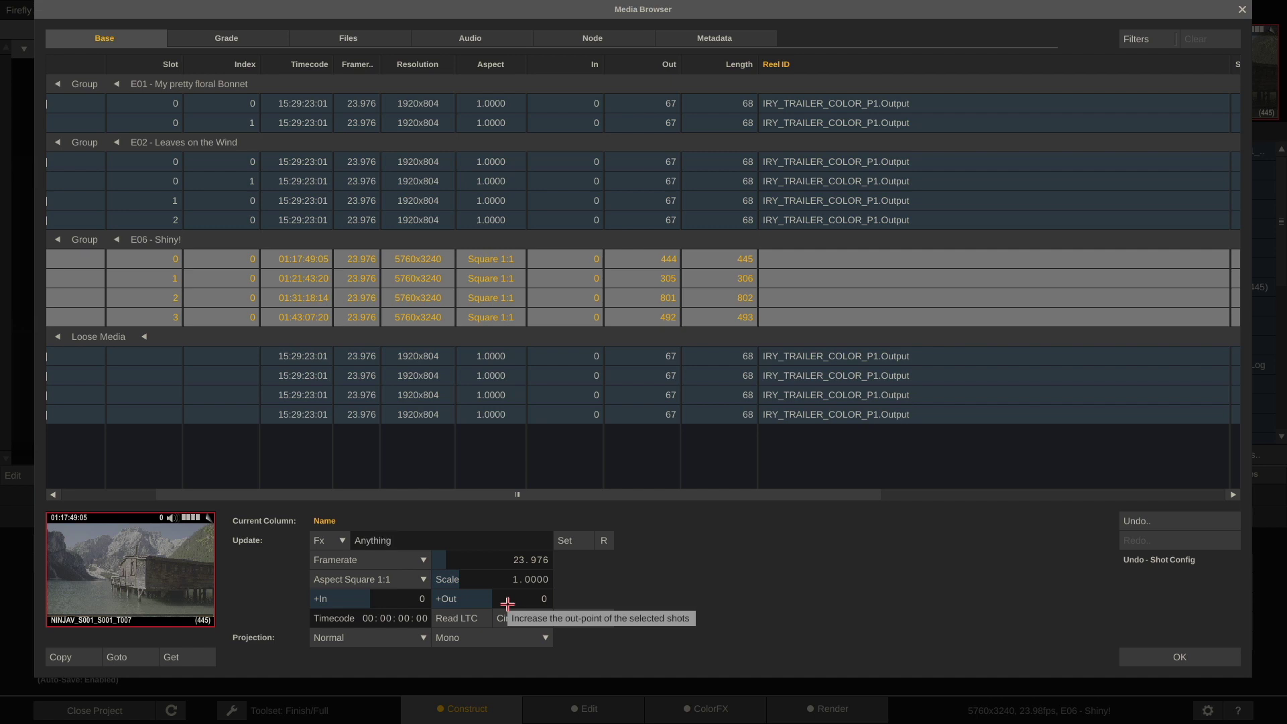
{"action": "left_click", "coordinate": [569, 540]}
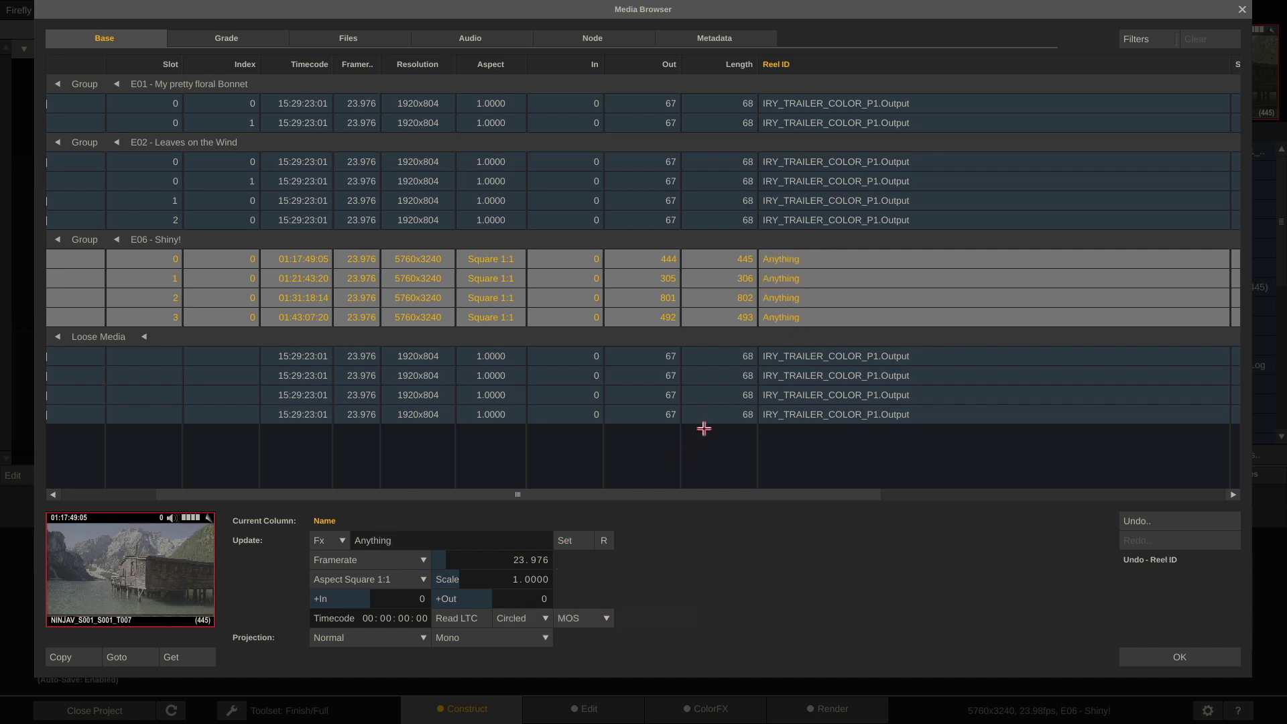
Set the Reel ID of the four selected clips to the Source Name variable (#sname) and close the Media Browser
{"action": "left_click", "coordinate": [232, 544]}
{"action": "key", "text": "BackSpace"}
{"action": "left_click", "coordinate": [330, 540]}
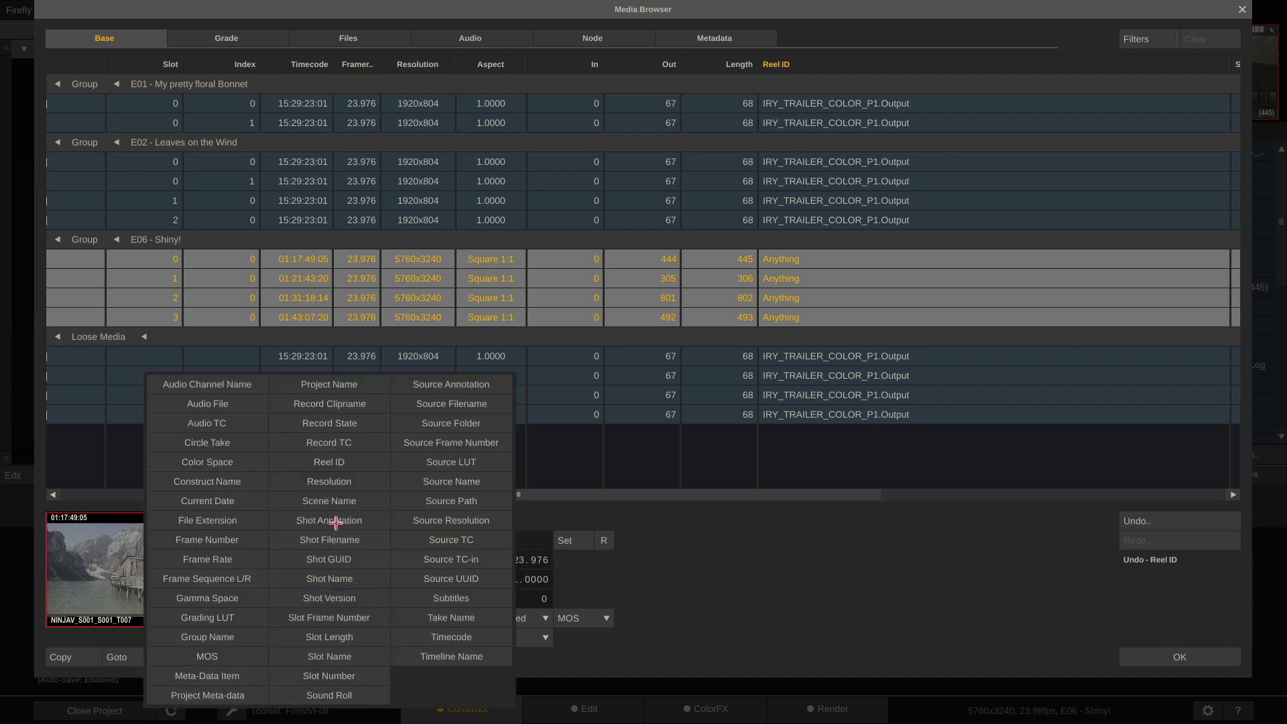
{"action": "left_click", "coordinate": [483, 485]}
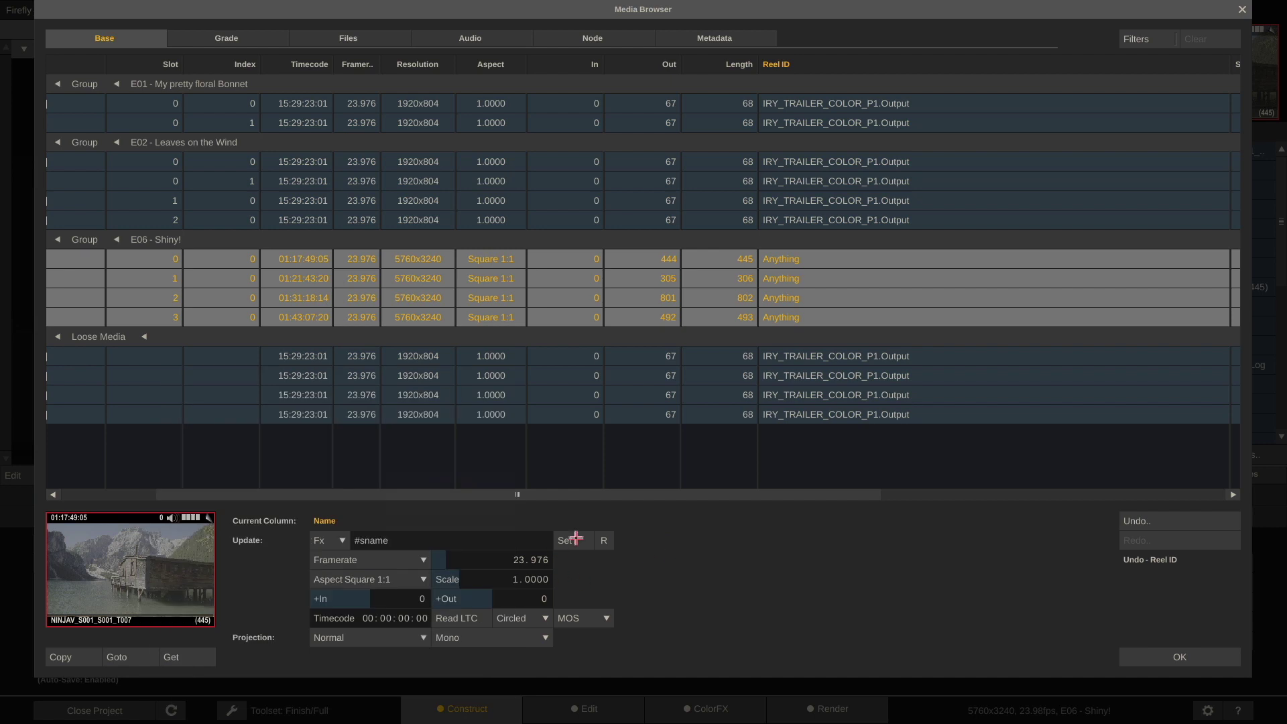
{"action": "left_click", "coordinate": [571, 540]}
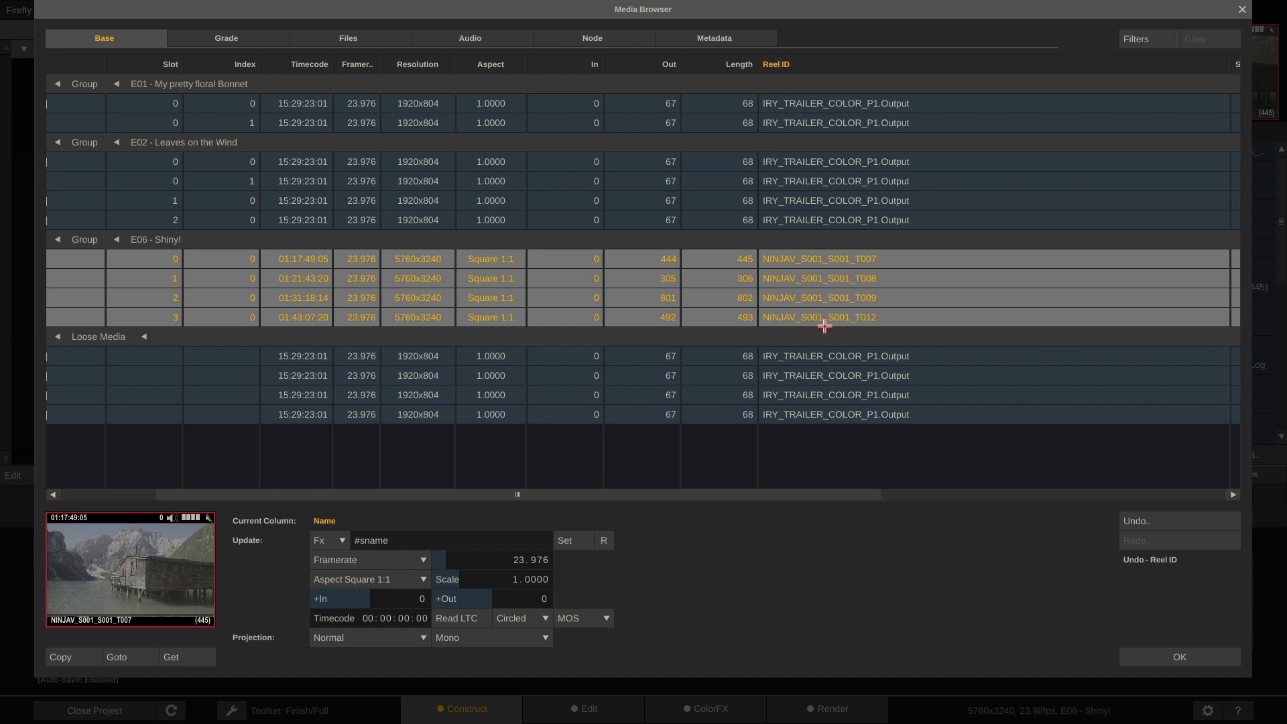
{"action": "left_click_drag", "start_coordinate": [748, 492], "coordinate": [451, 501]}
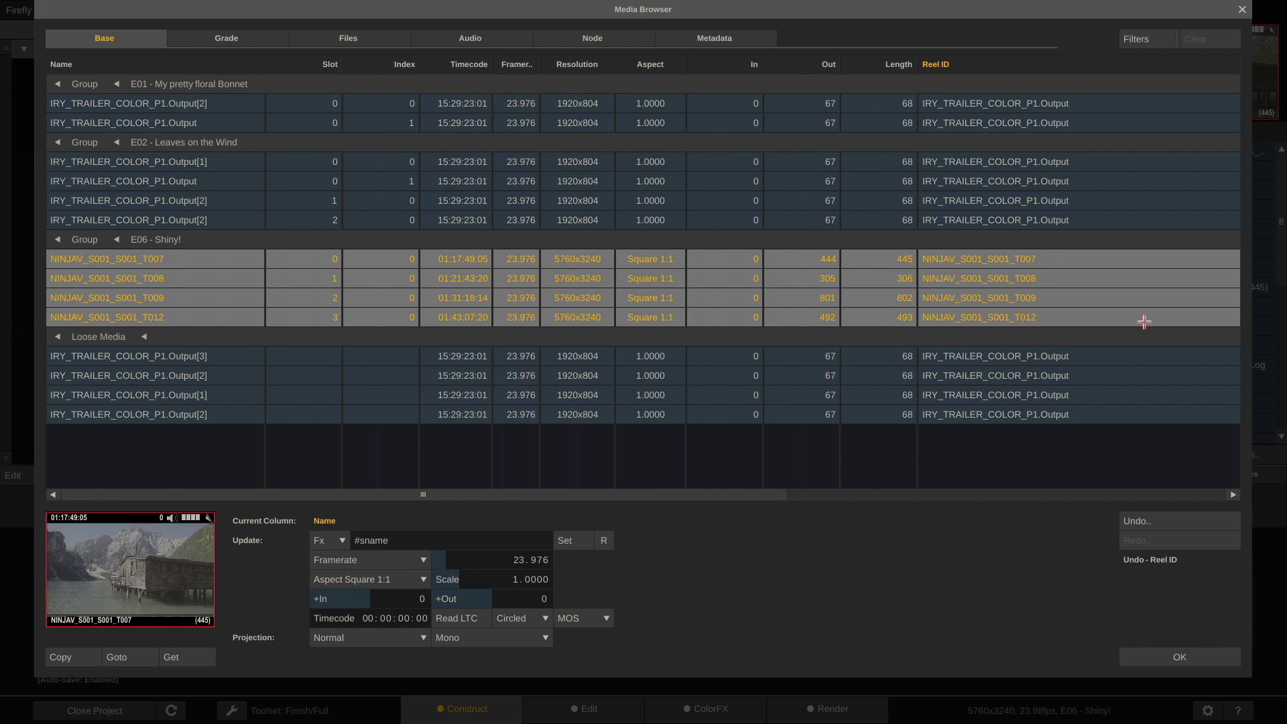
{"action": "left_click", "coordinate": [1169, 656]}
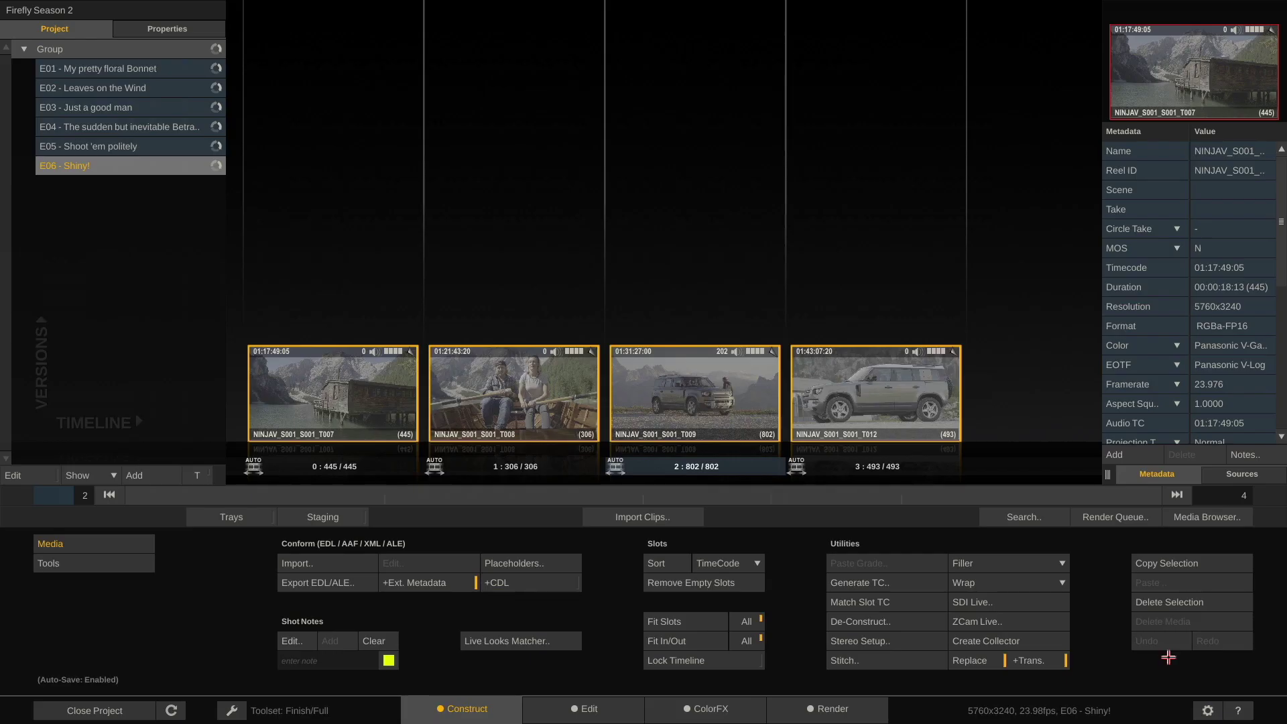
Add a ProRes Encoder output node to the E06 - Shiny! main output in the render output tree
{"action": "left_click", "coordinate": [845, 709]}
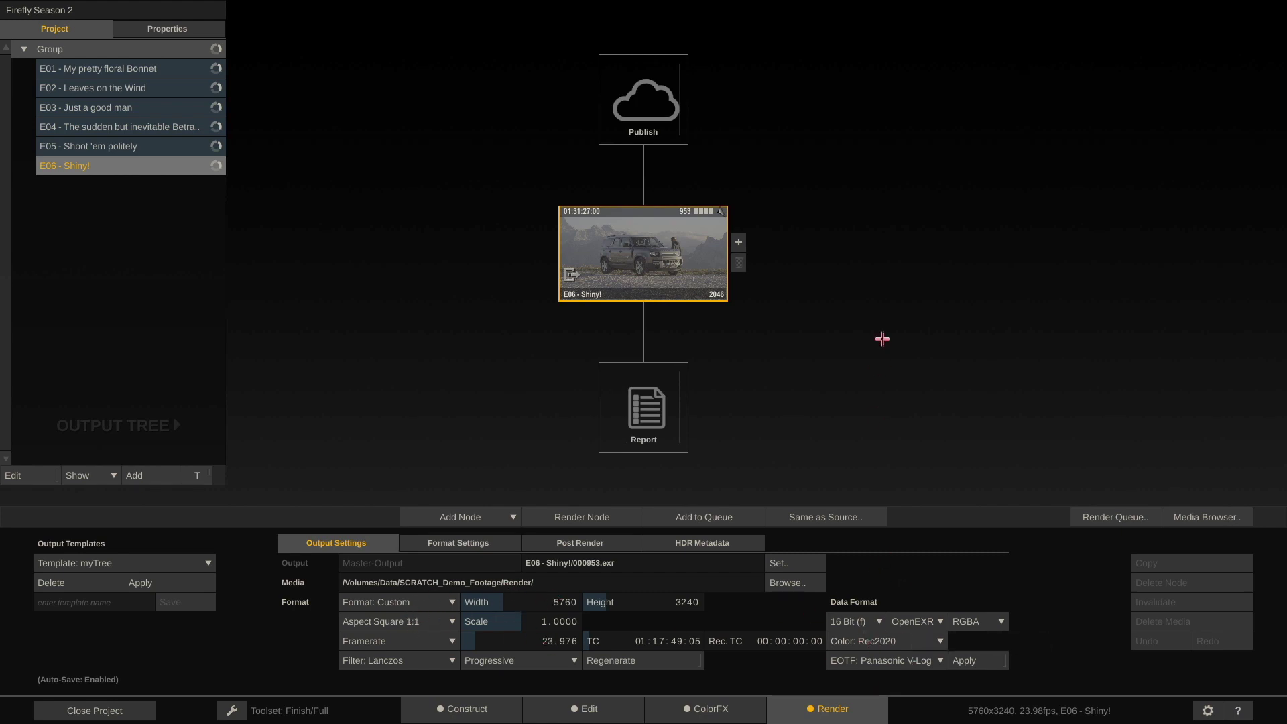
{"action": "left_click", "coordinate": [739, 239]}
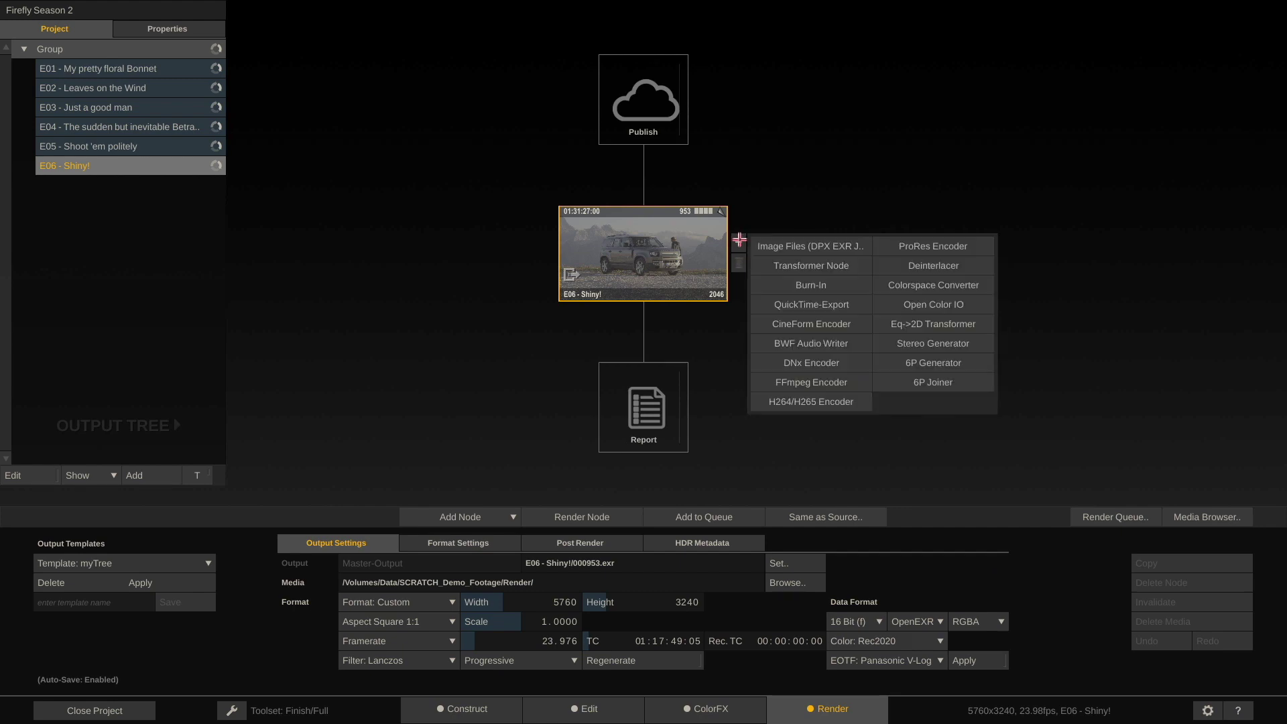
{"action": "left_click", "coordinate": [949, 246]}
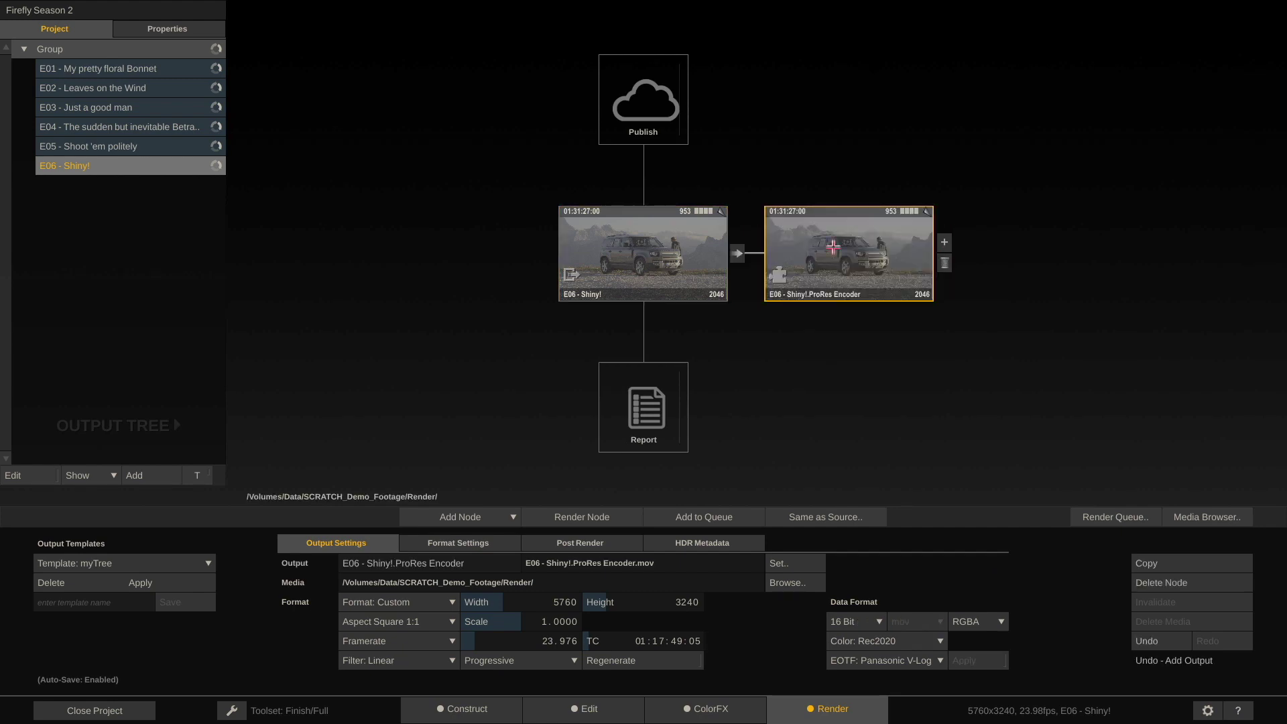
Add a parallel DNx Encoder node to the E06 - Shiny! main output and open its format settings
{"action": "left_click", "coordinate": [686, 249]}
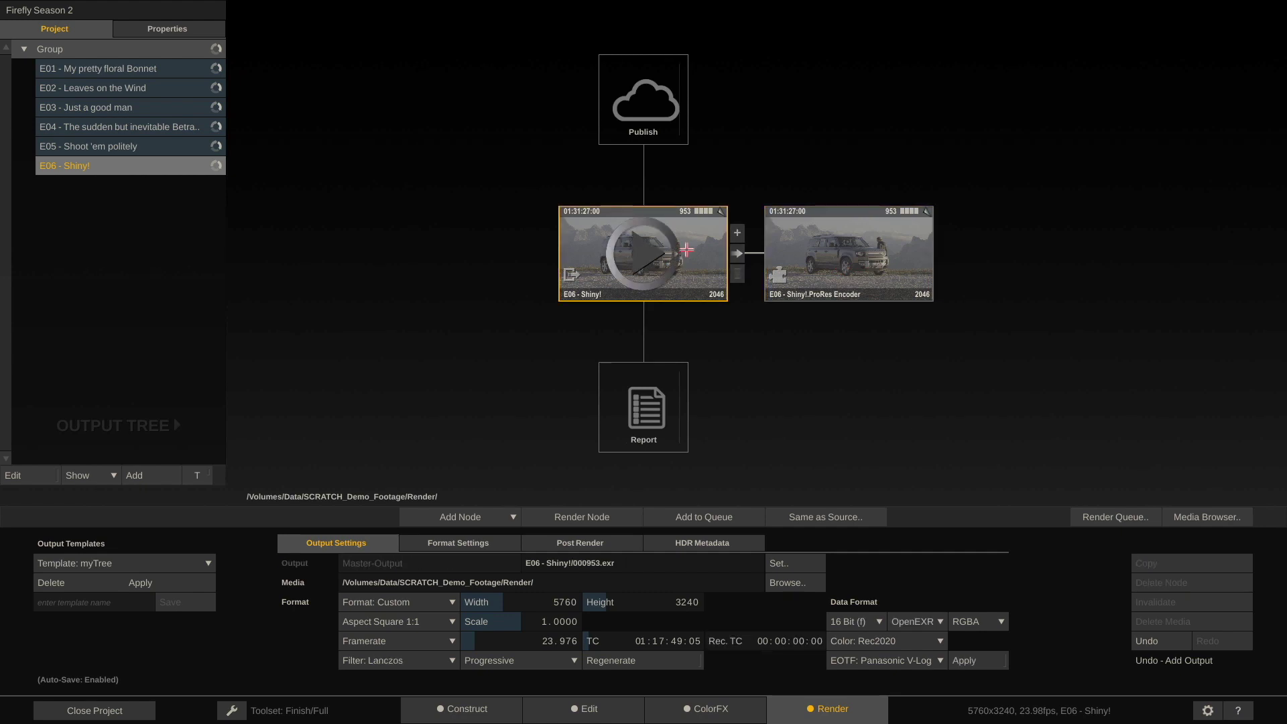
{"action": "left_click", "coordinate": [736, 232]}
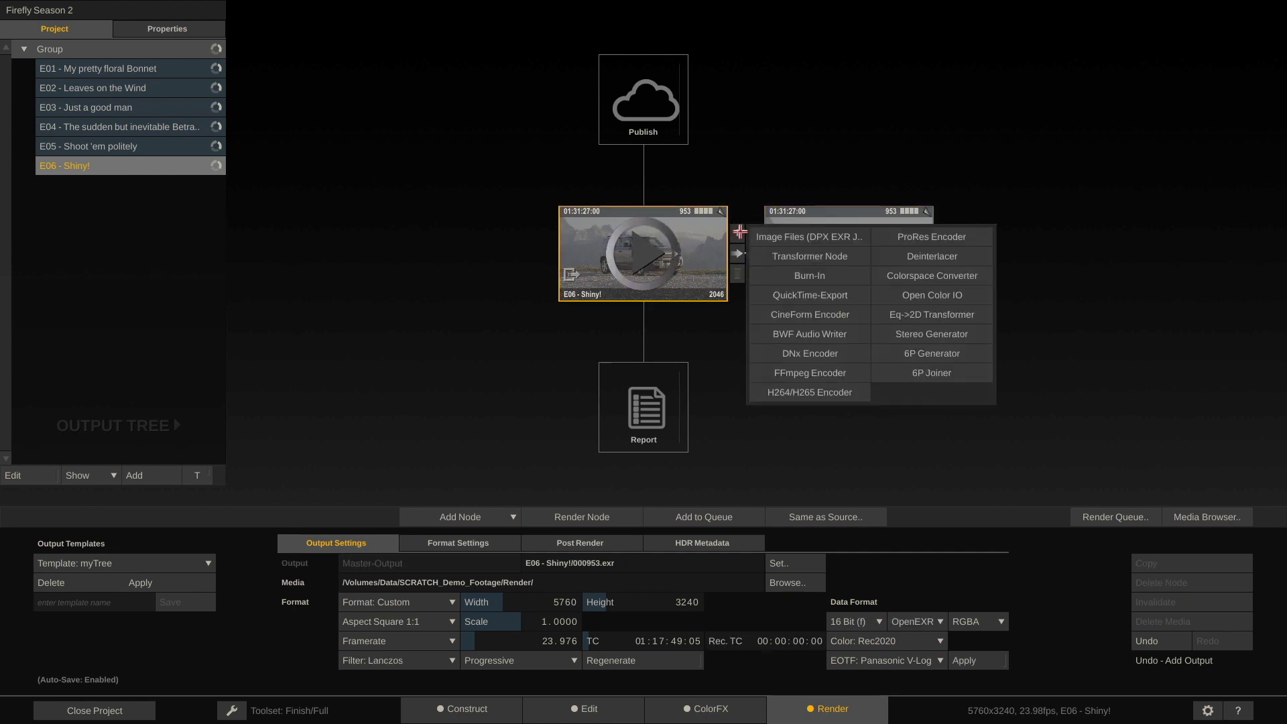
{"action": "left_click", "coordinate": [821, 353]}
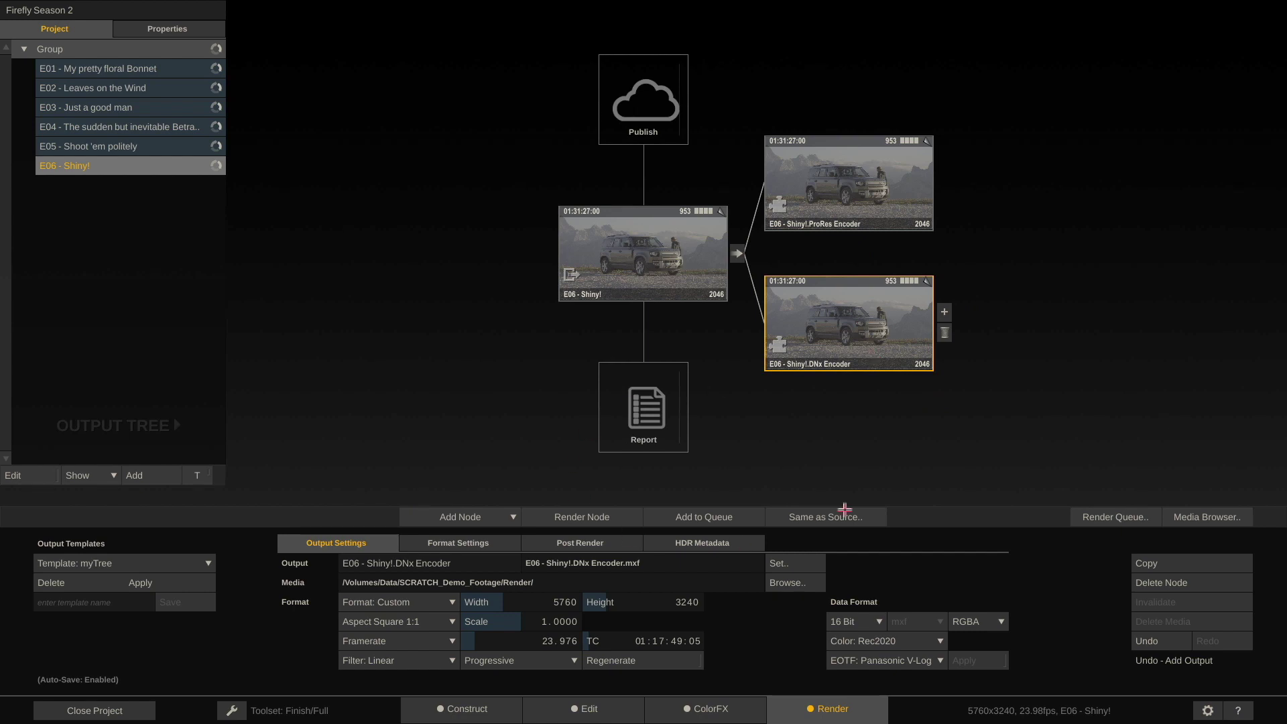
{"action": "left_click", "coordinate": [454, 544]}
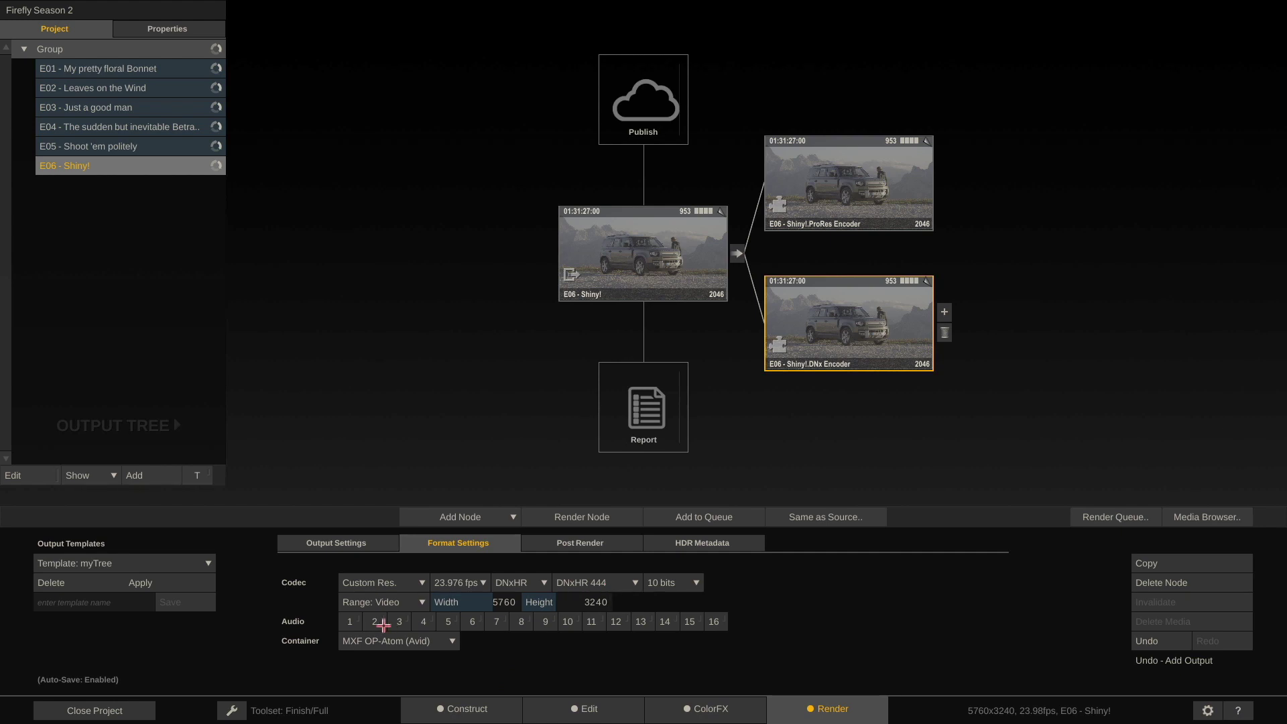
Check the DNx Encoder node's container options and set the ProRes Encoder node's video codec to Apple ProRes 4444 XQ
{"action": "left_click", "coordinate": [439, 641]}
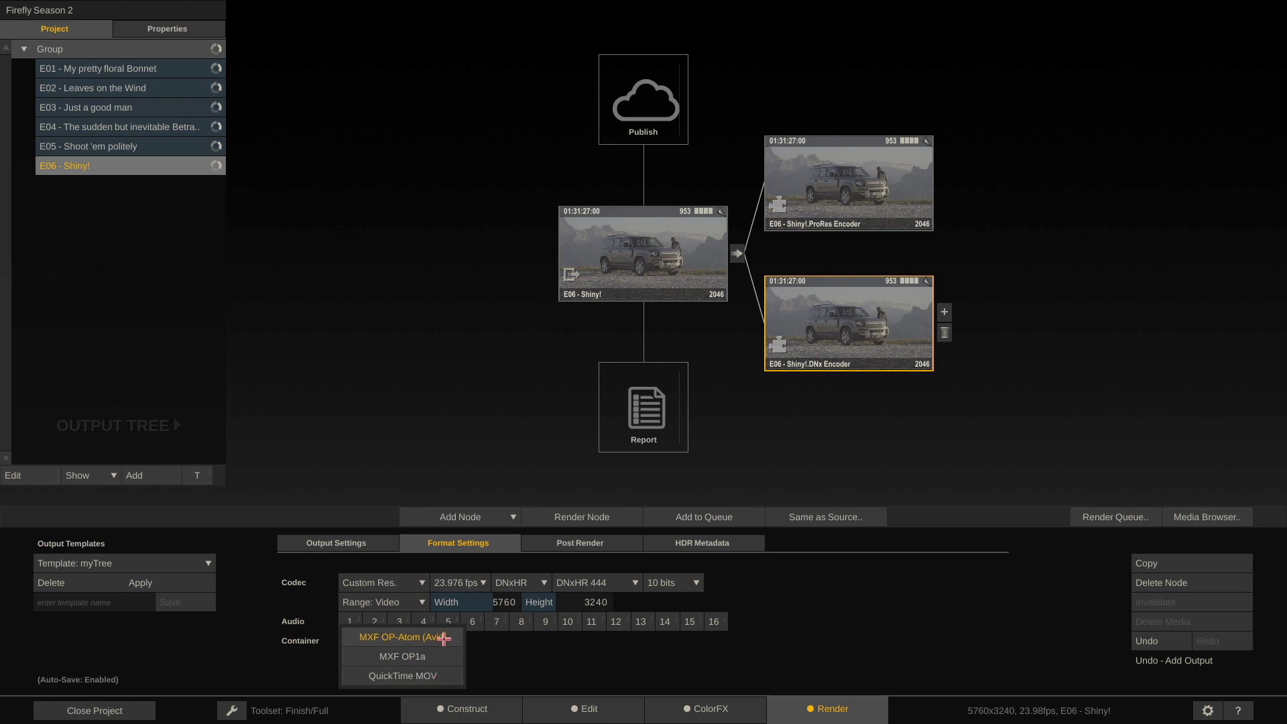
{"action": "left_click", "coordinate": [538, 666]}
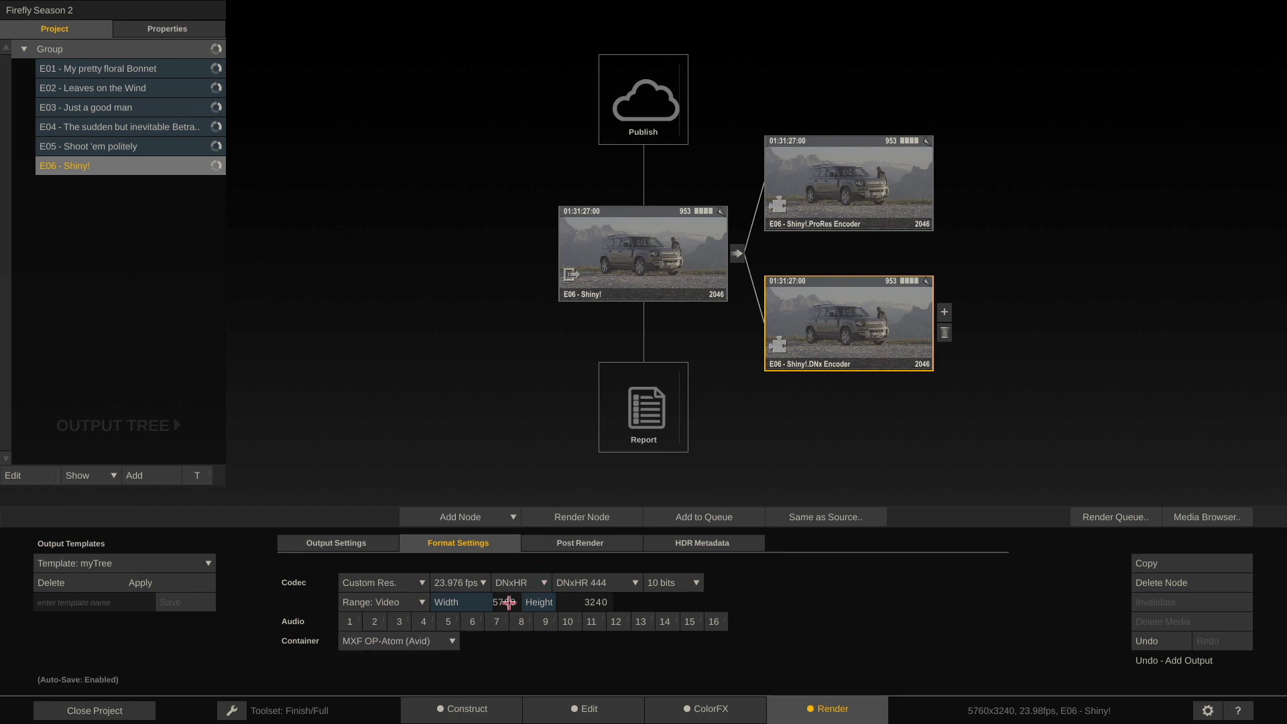
{"action": "left_click", "coordinate": [839, 194]}
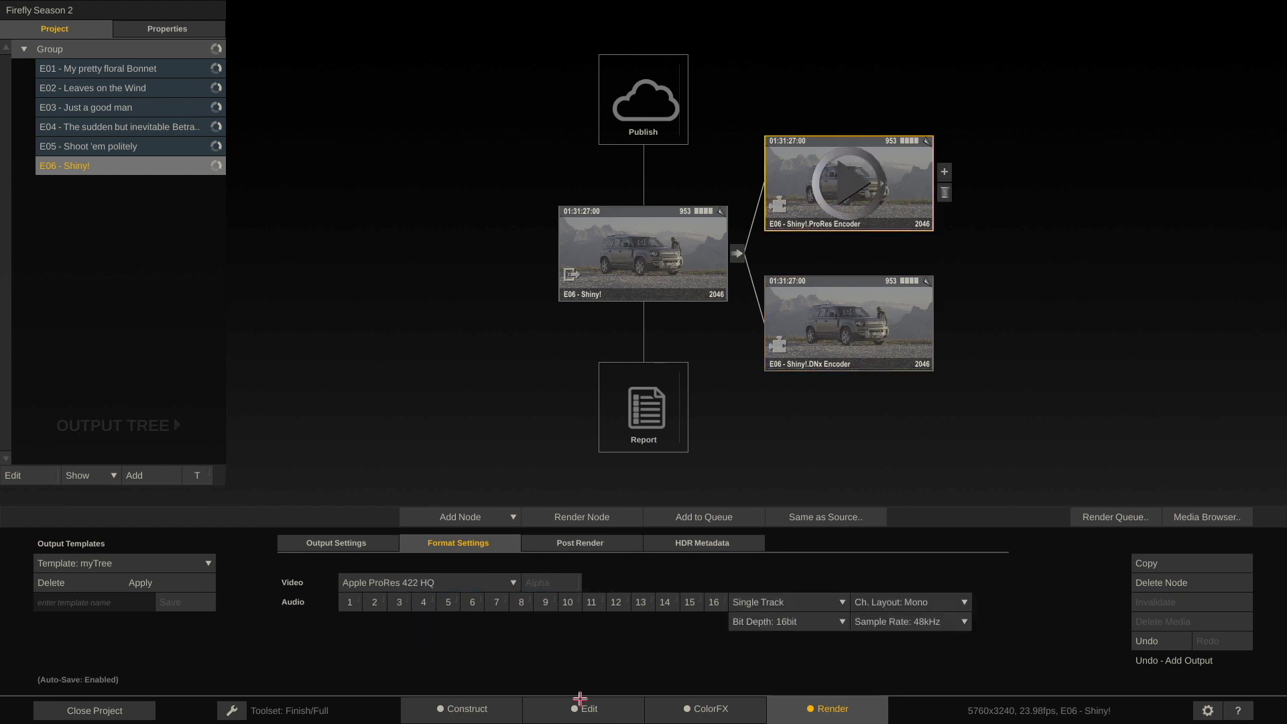
{"action": "left_click", "coordinate": [487, 582]}
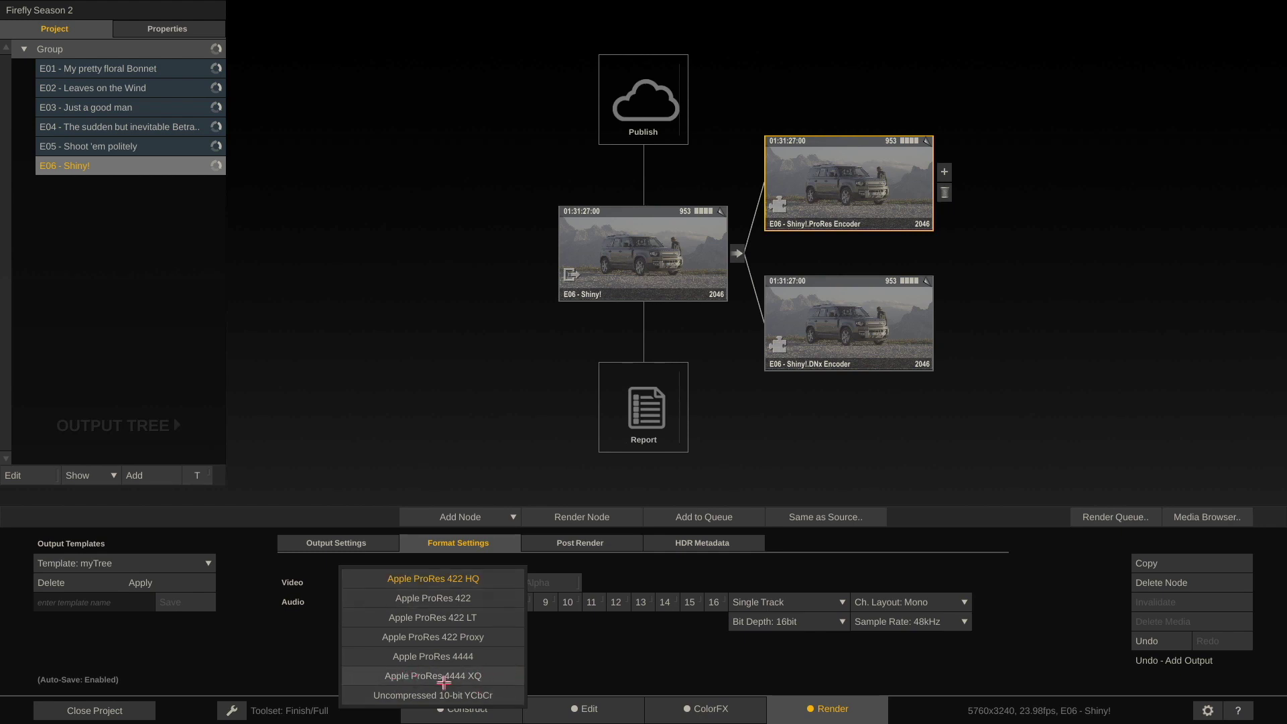
{"action": "left_click", "coordinate": [505, 675]}
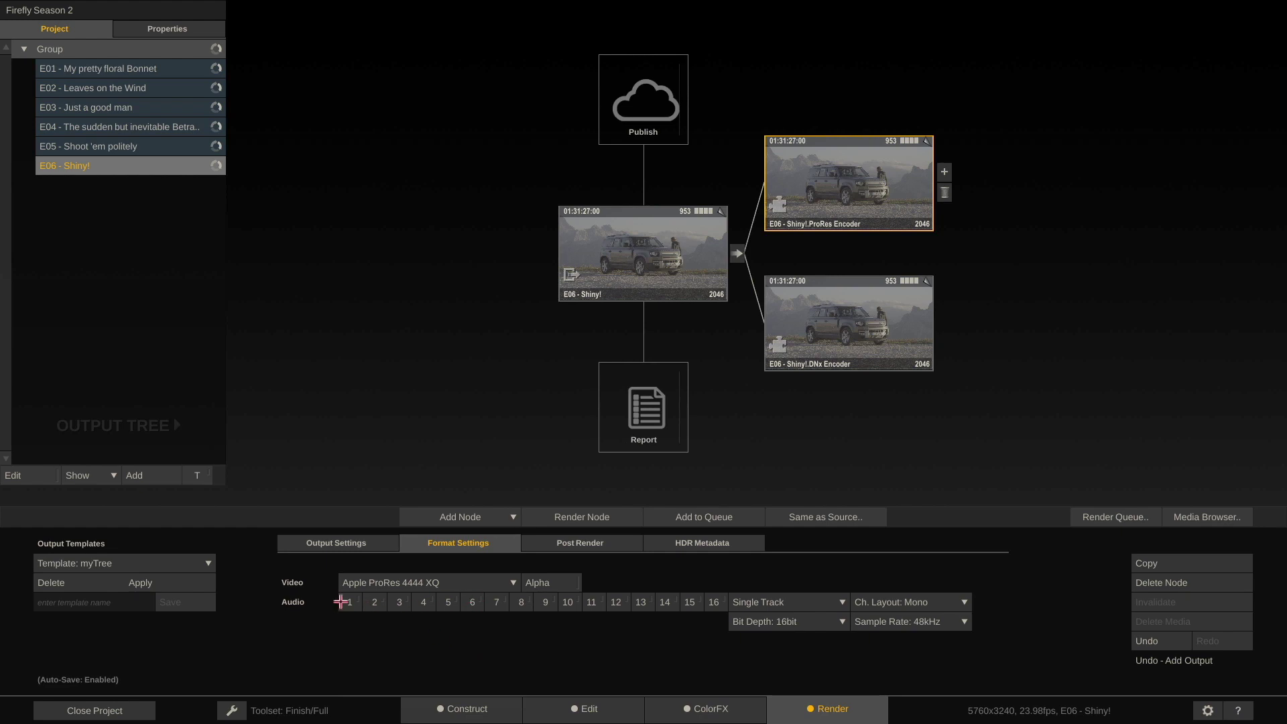
Inspect the embedded audio channel waveforms of the E06 clips in the edit timeline
{"action": "left_click", "coordinate": [424, 601]}
{"action": "left_click", "coordinate": [608, 710]}
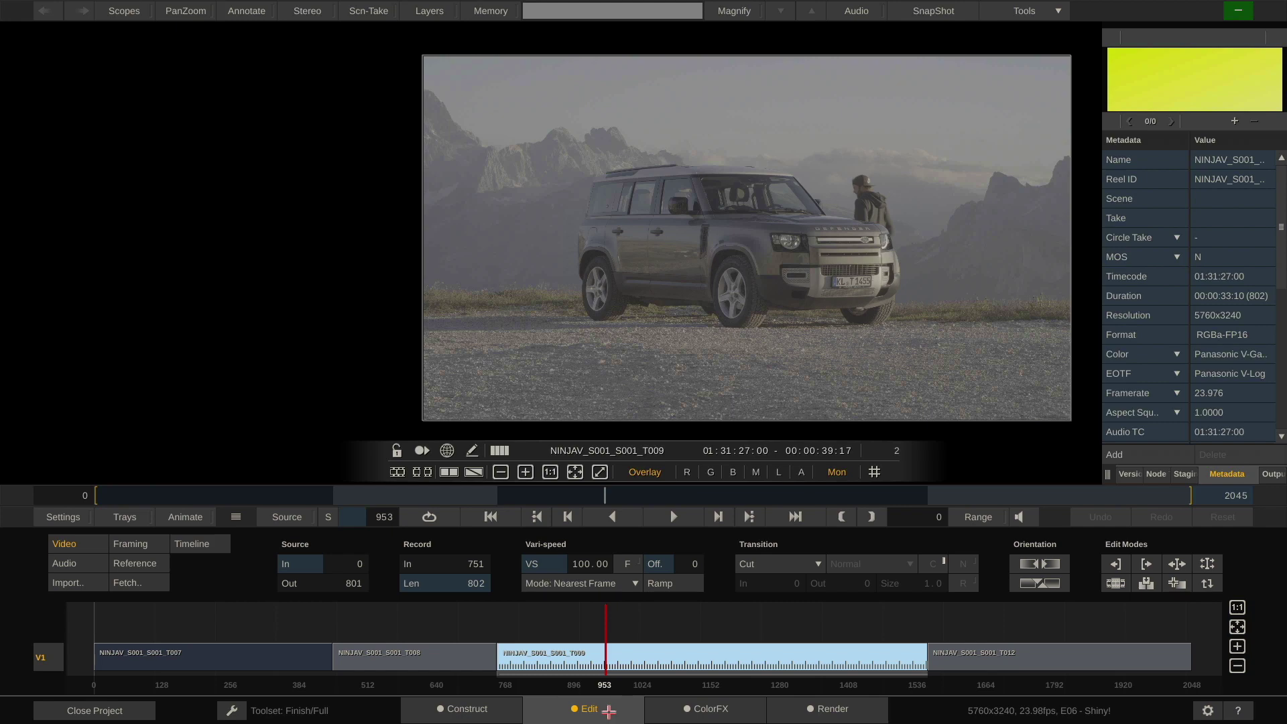
{"action": "left_click", "coordinate": [93, 565]}
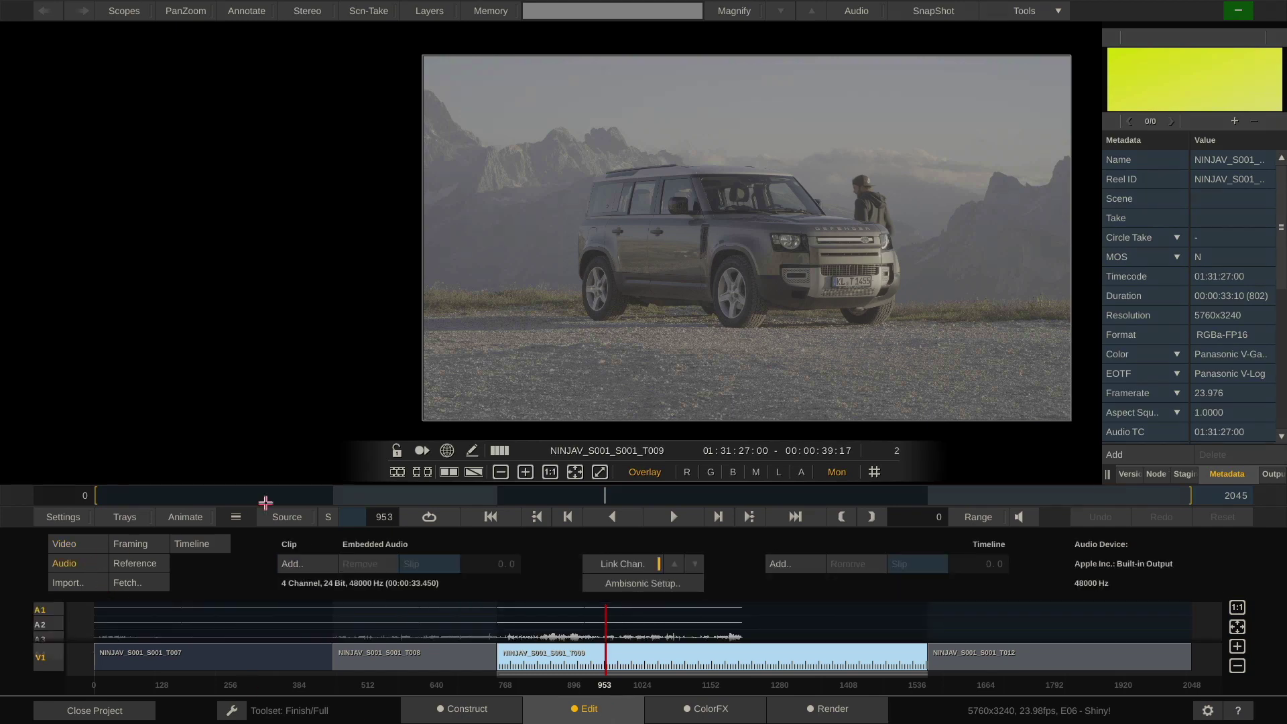
{"action": "left_click_drag", "start_coordinate": [265, 502], "coordinate": [266, 146]}
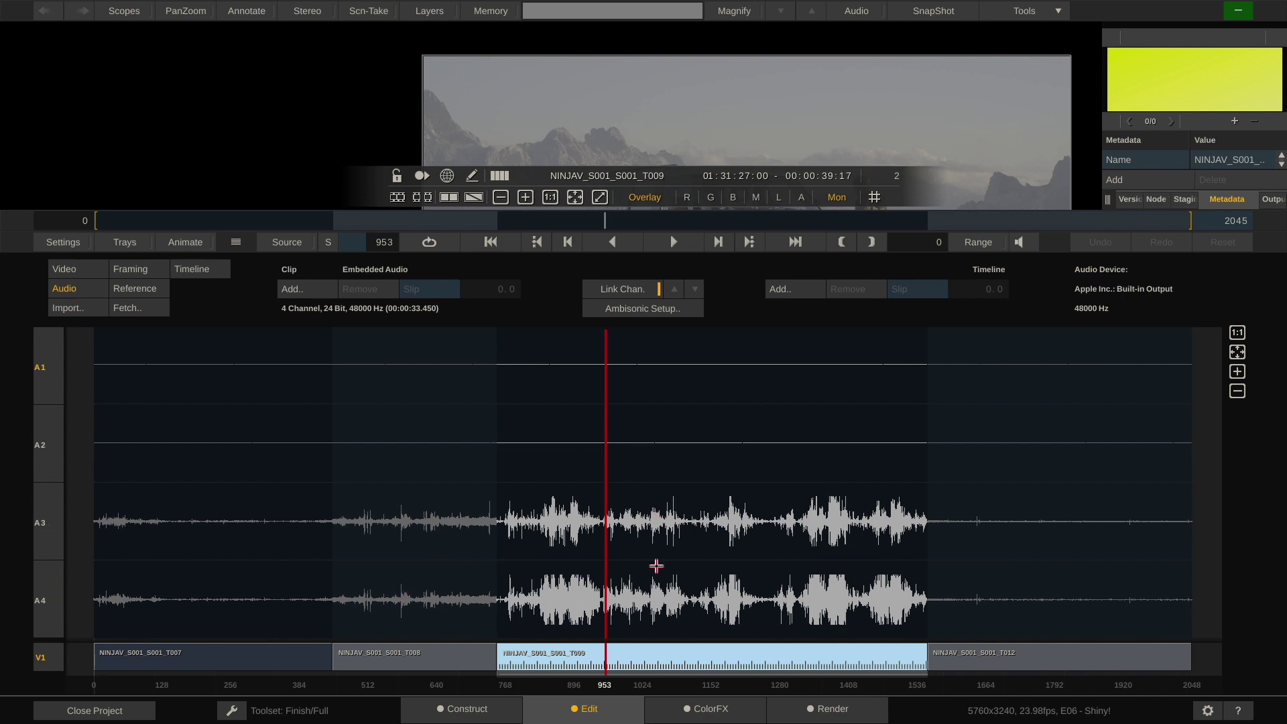
{"action": "left_click_drag", "start_coordinate": [245, 242], "coordinate": [246, 542]}
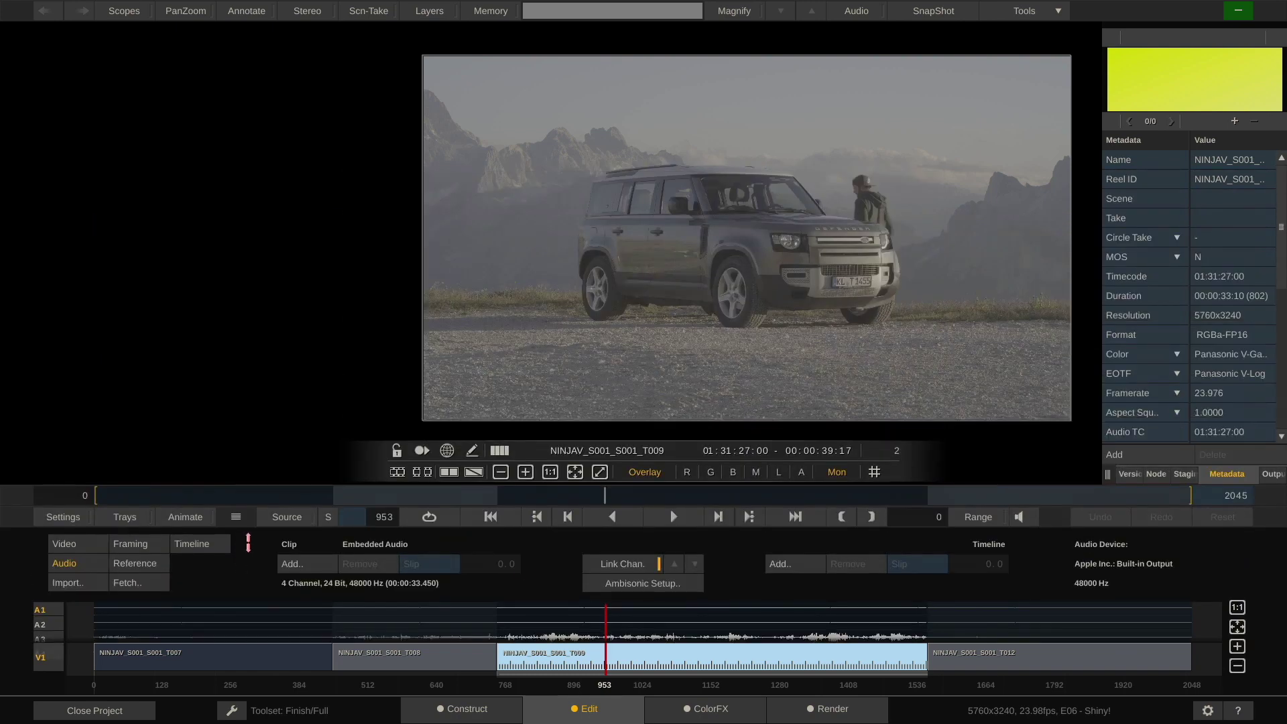
Enable audio channels 1, 2 and 3 for the ProRes Encoder node's render output
{"action": "left_click", "coordinate": [772, 717]}
{"action": "left_click", "coordinate": [353, 602]}
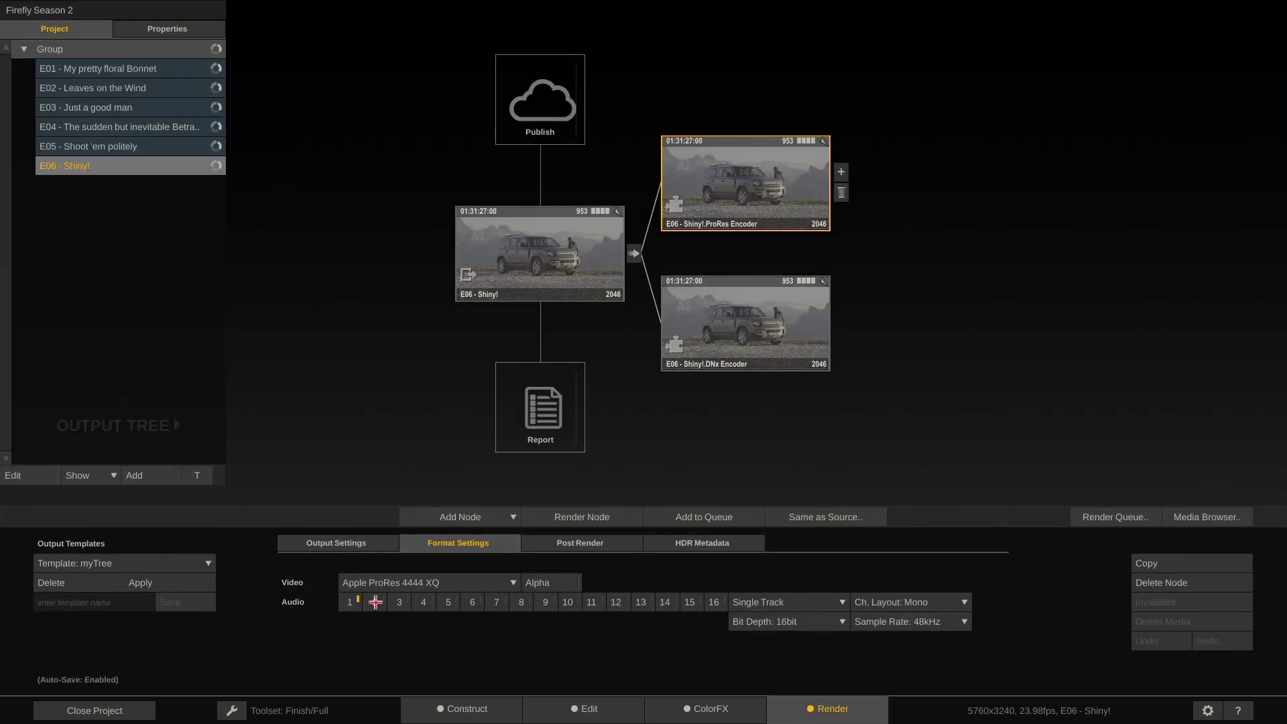
{"action": "left_click", "coordinate": [374, 601]}
{"action": "left_click", "coordinate": [398, 602]}
Check the ProRes node's output settings and Firefly Season 2's render path in the project settings, and return to the render output tree
{"action": "left_click", "coordinate": [336, 542]}
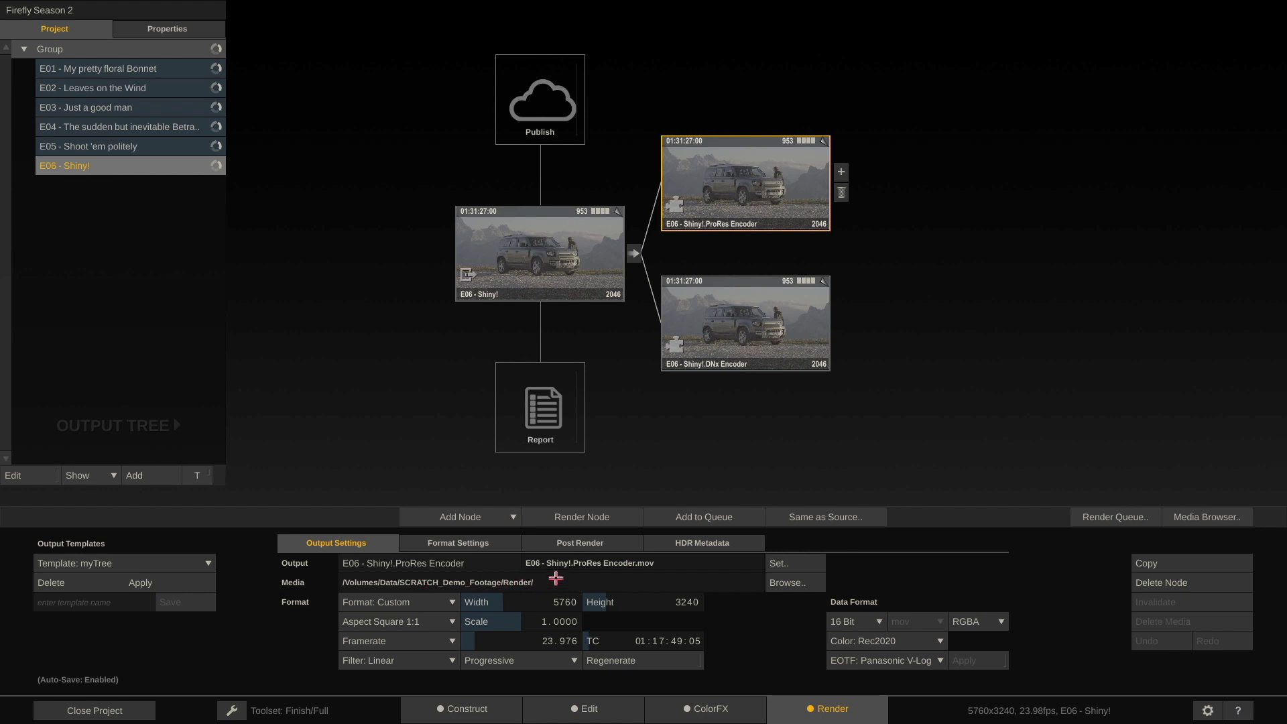
{"action": "left_click", "coordinate": [99, 700]}
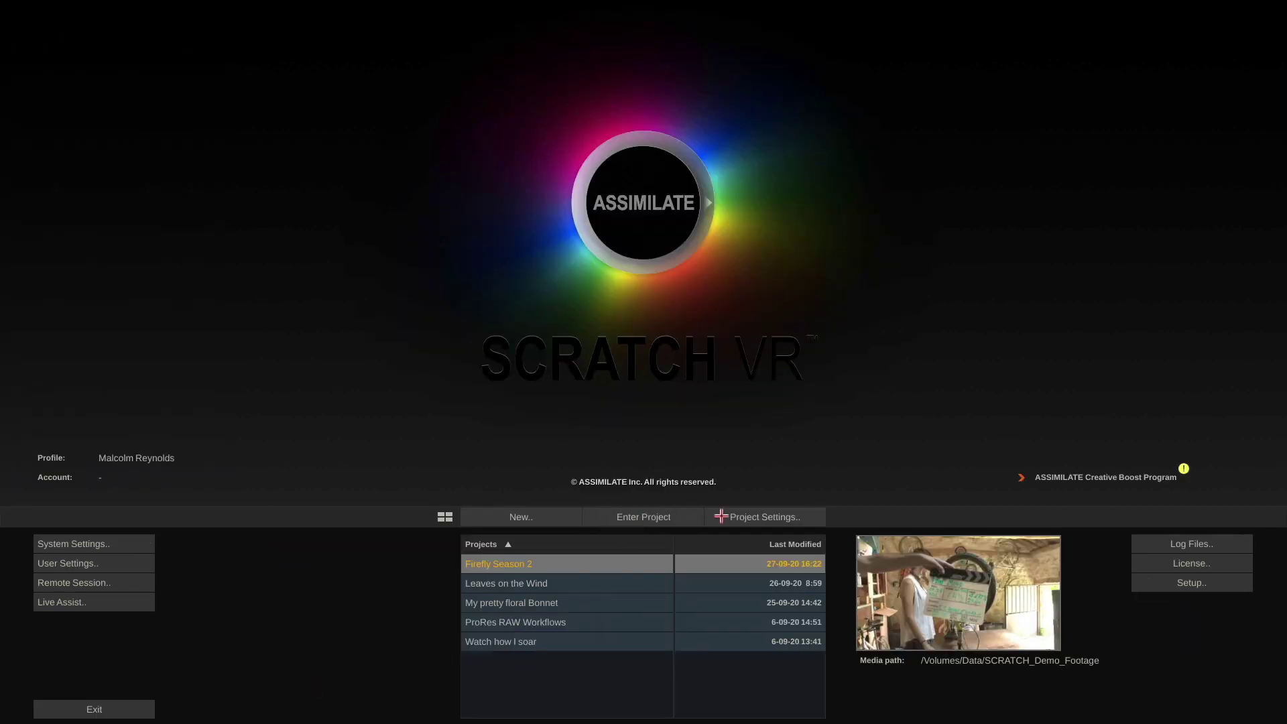
{"action": "left_click", "coordinate": [733, 519]}
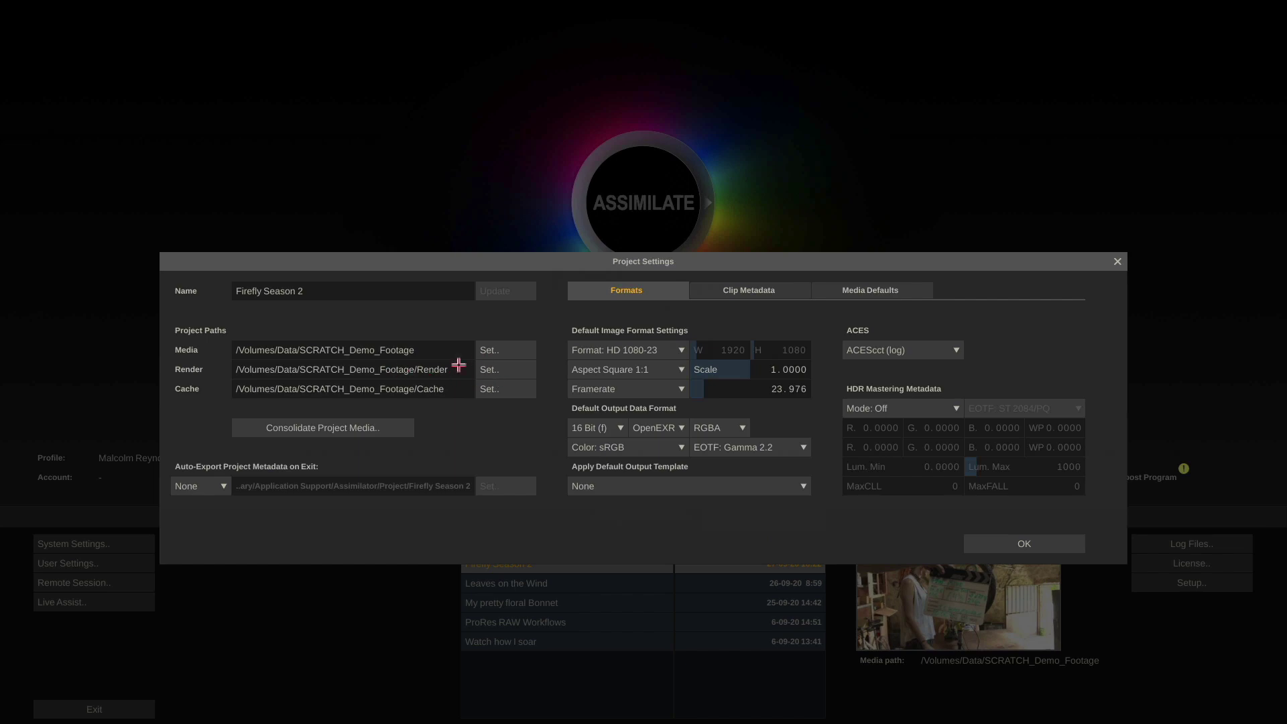
{"action": "left_click", "coordinate": [1019, 546]}
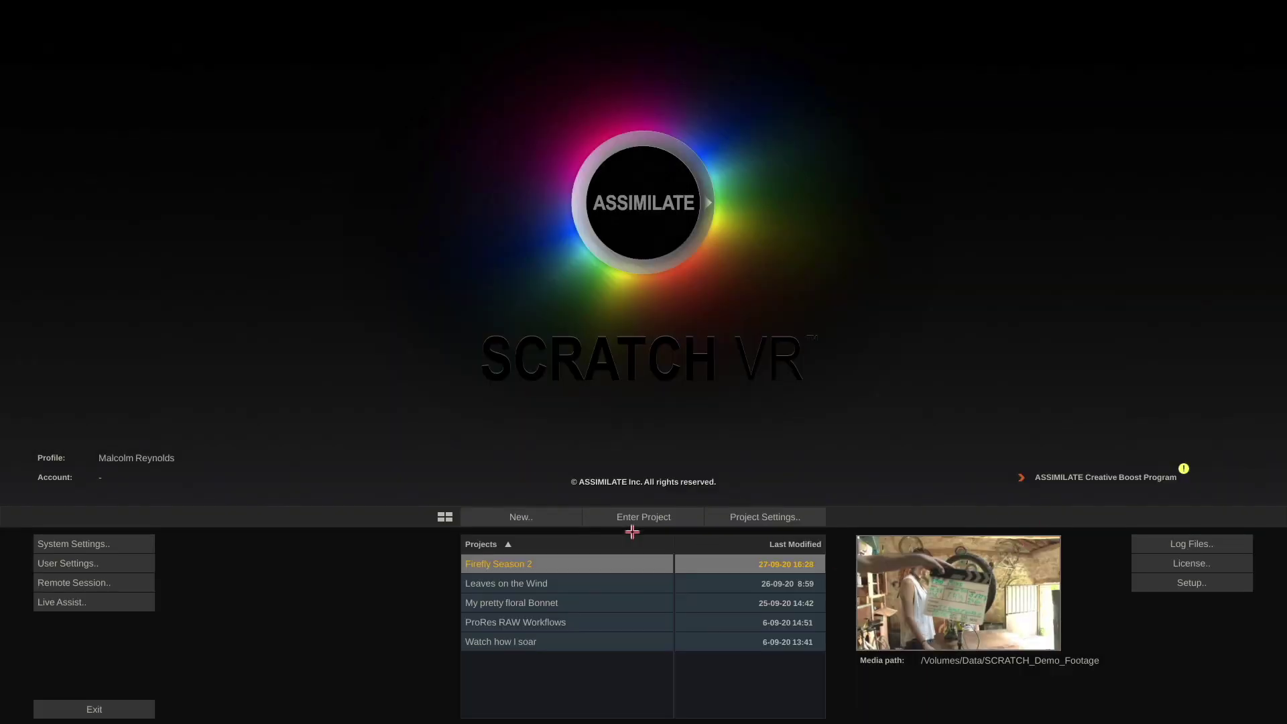
{"action": "left_click", "coordinate": [627, 515]}
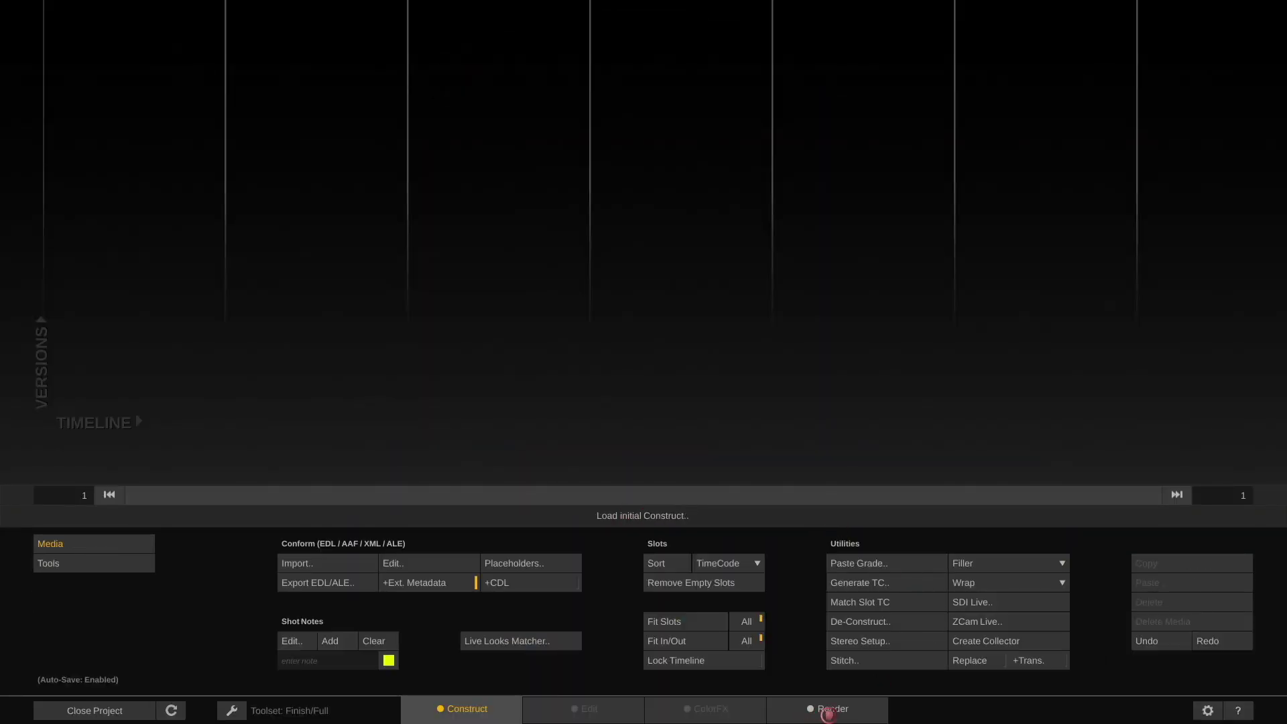
{"action": "left_click", "coordinate": [828, 714]}
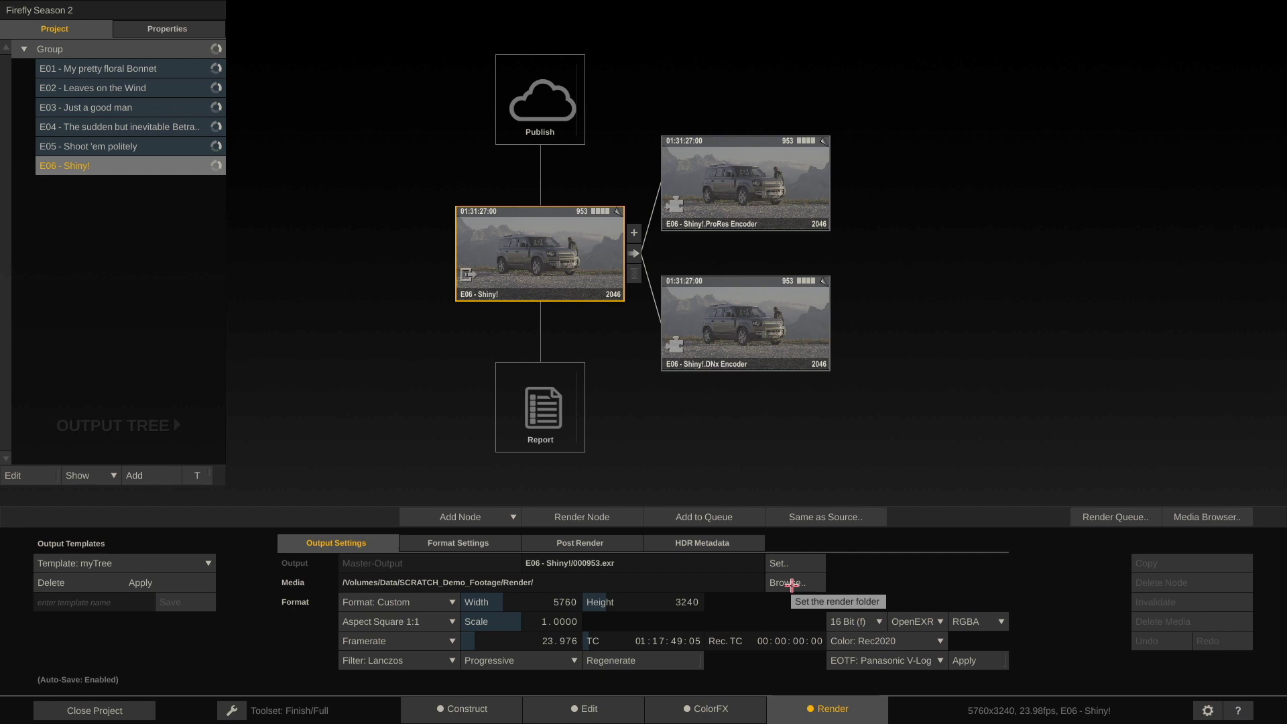
Compare the DNx node's output settings and rename the ProRes Encoder output node as "My ProRes Encoder Node"
{"action": "left_click", "coordinate": [736, 313]}
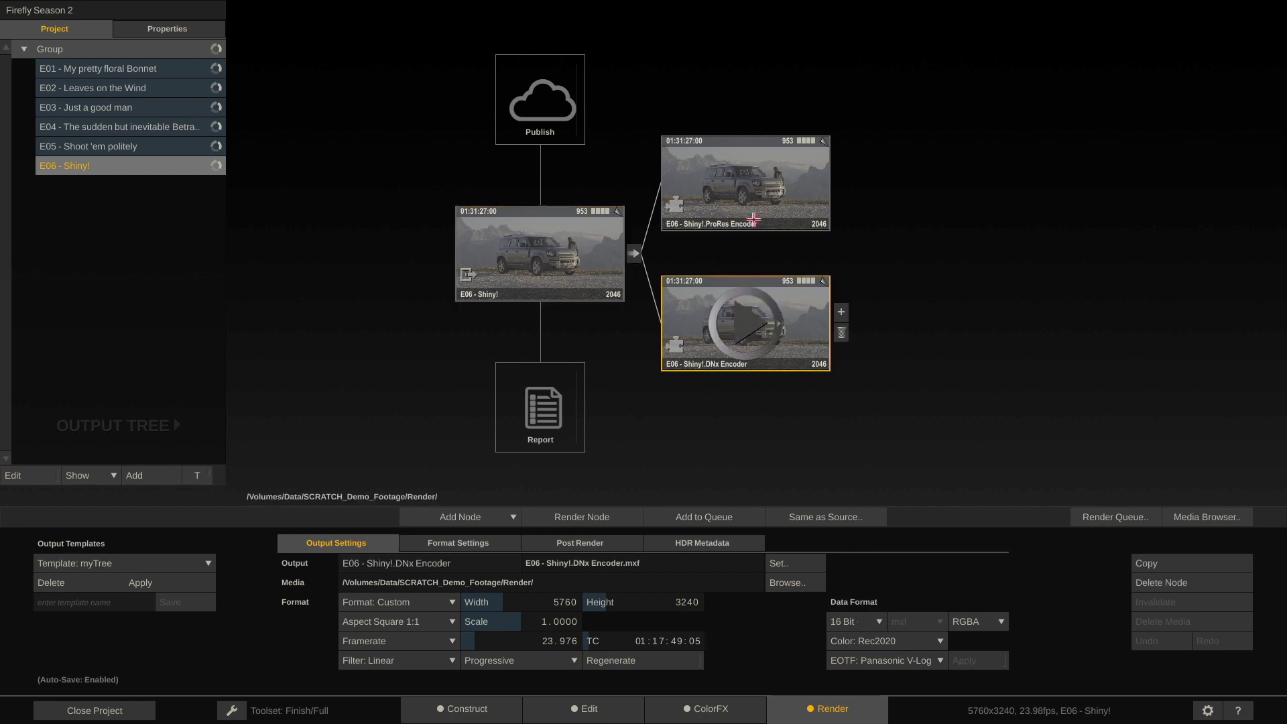
{"action": "left_click", "coordinate": [755, 194]}
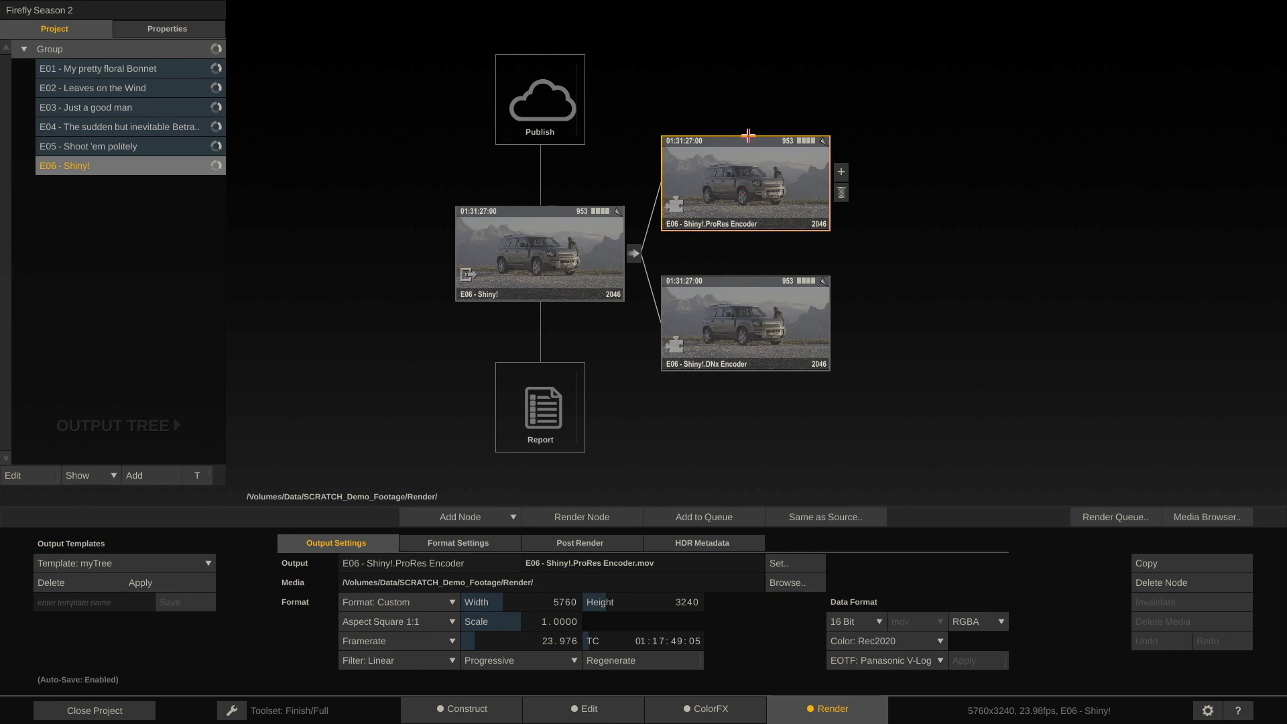
{"action": "left_click", "coordinate": [340, 563]}
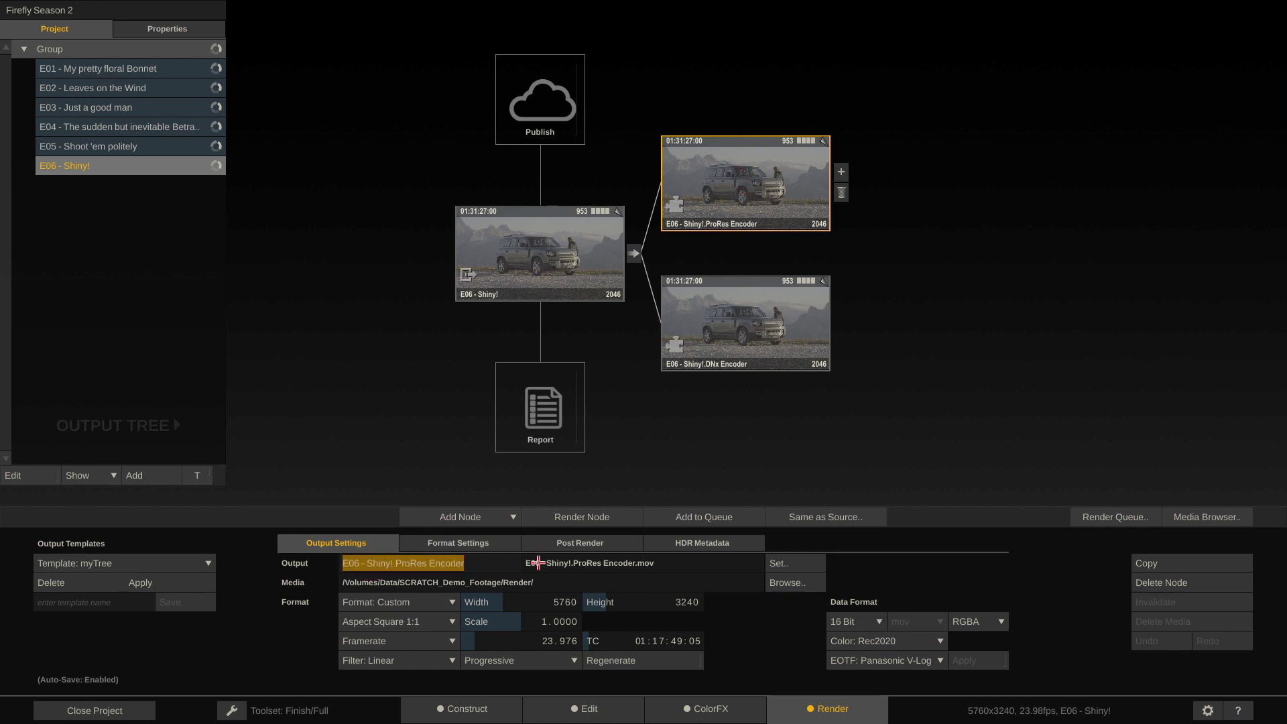
{"action": "type", "text": "My"}
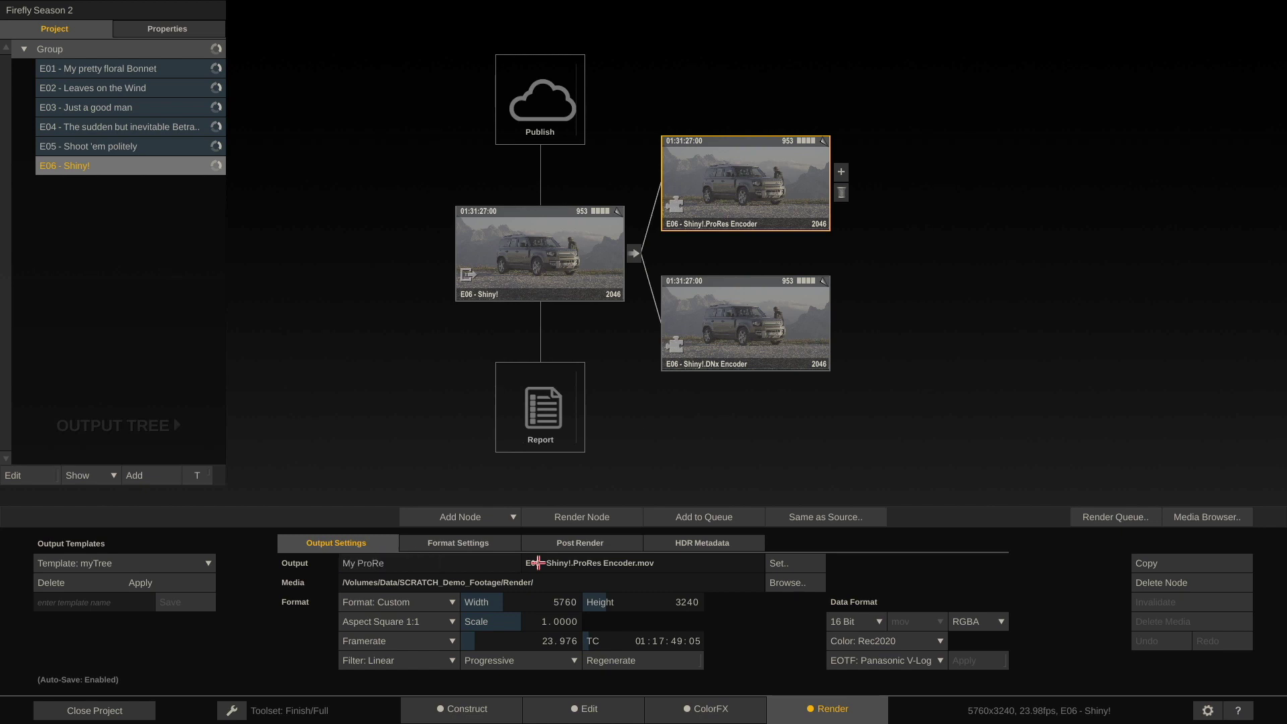
{"action": "key", "text": "Return"}
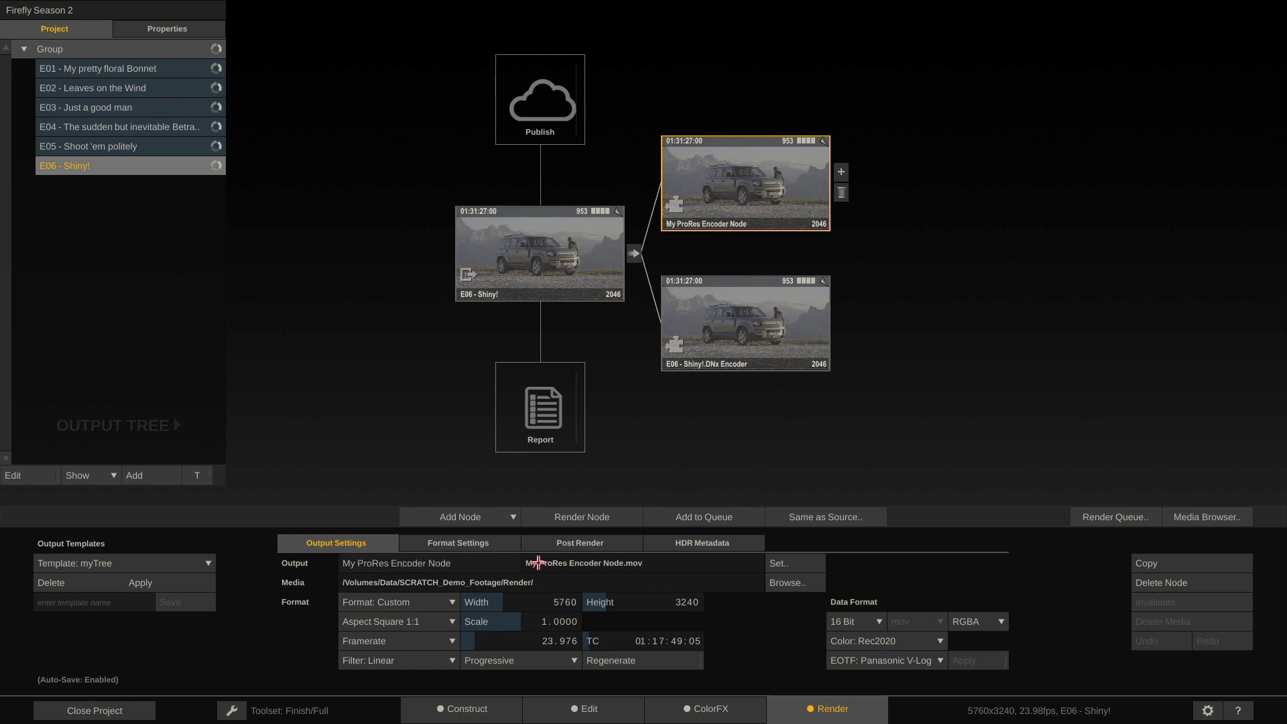
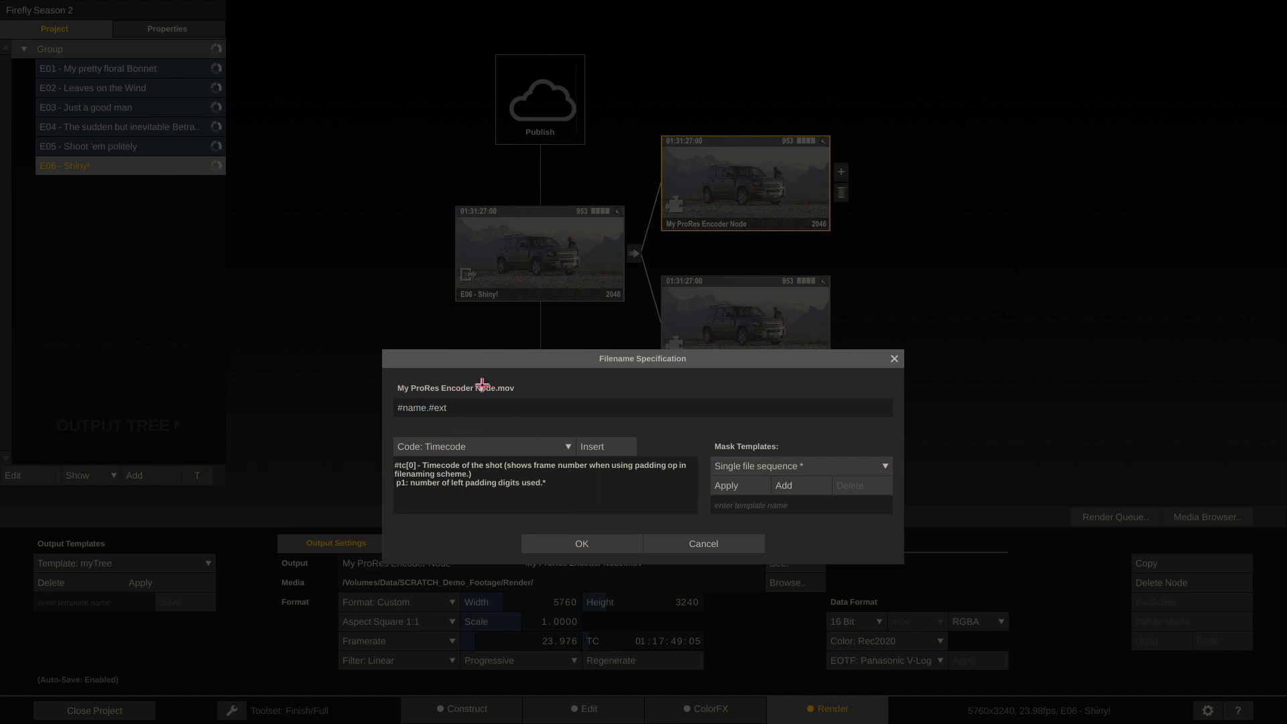
Set the ProRes node's filename specification to the timeline name mask #timeline.#ext
{"action": "left_click", "coordinate": [416, 406]}
{"action": "double_click", "coordinate": [417, 406]}
{"action": "type", "text": "timeline"}
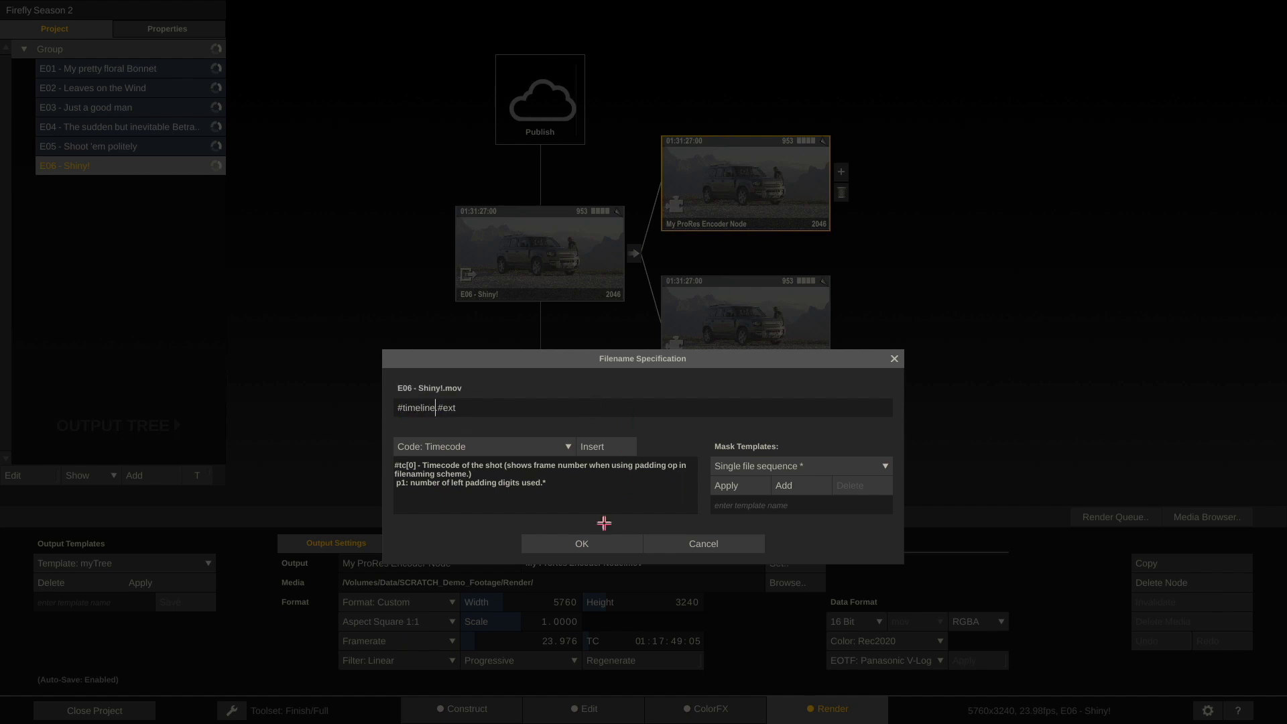
{"action": "left_click", "coordinate": [590, 543]}
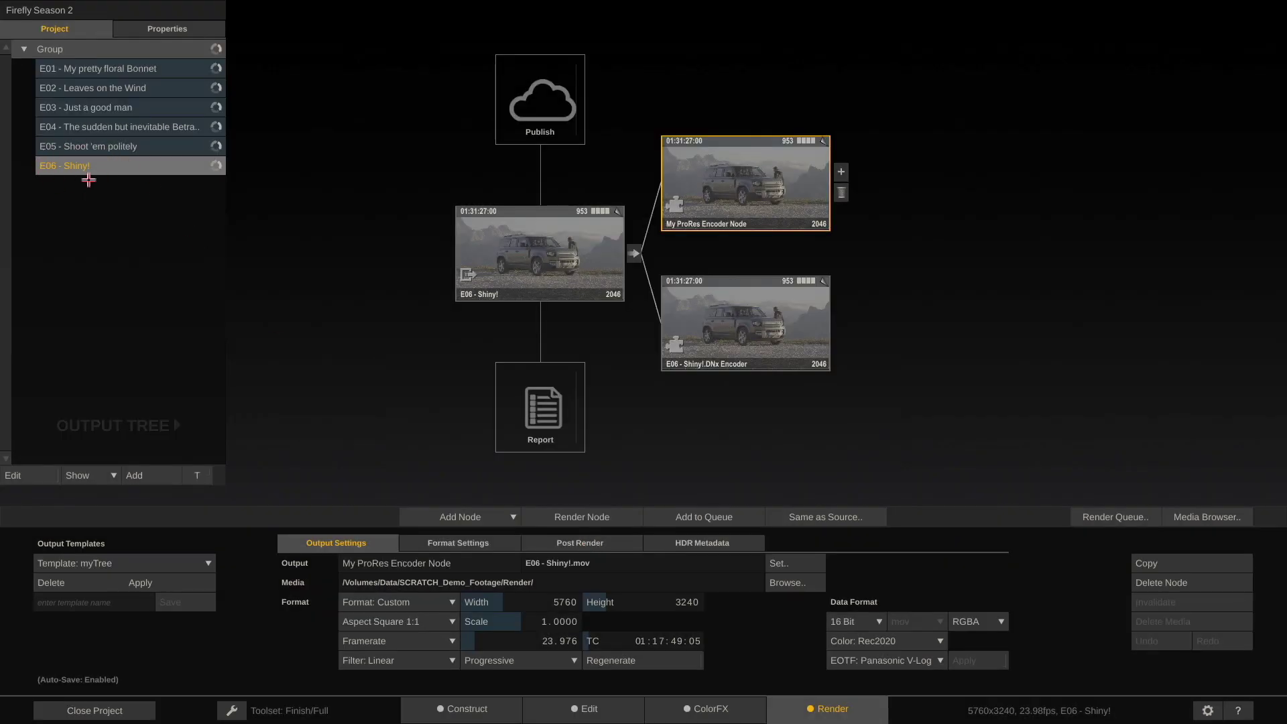
Review the ProRes node's filename specification and the E06 shots in the construct, and return to the render outputs
{"action": "left_click", "coordinate": [648, 567]}
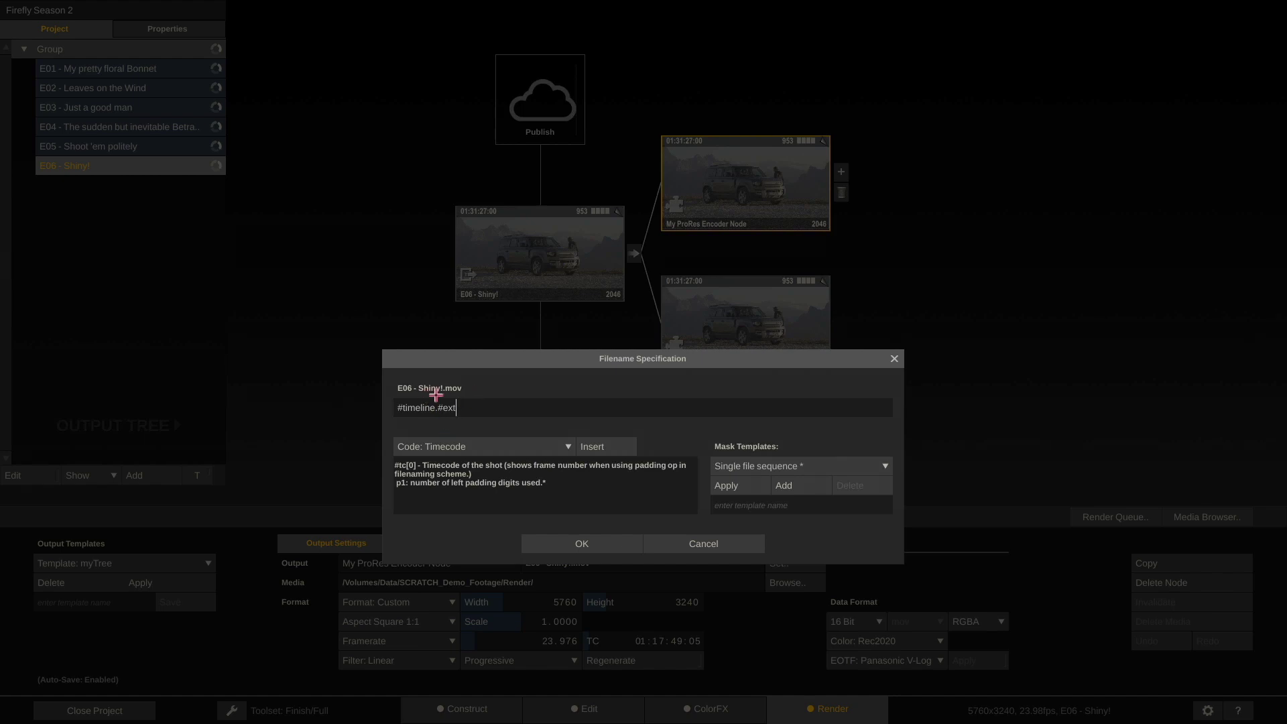
{"action": "left_click_drag", "start_coordinate": [397, 407], "coordinate": [435, 408]}
{"action": "left_click", "coordinate": [593, 542]}
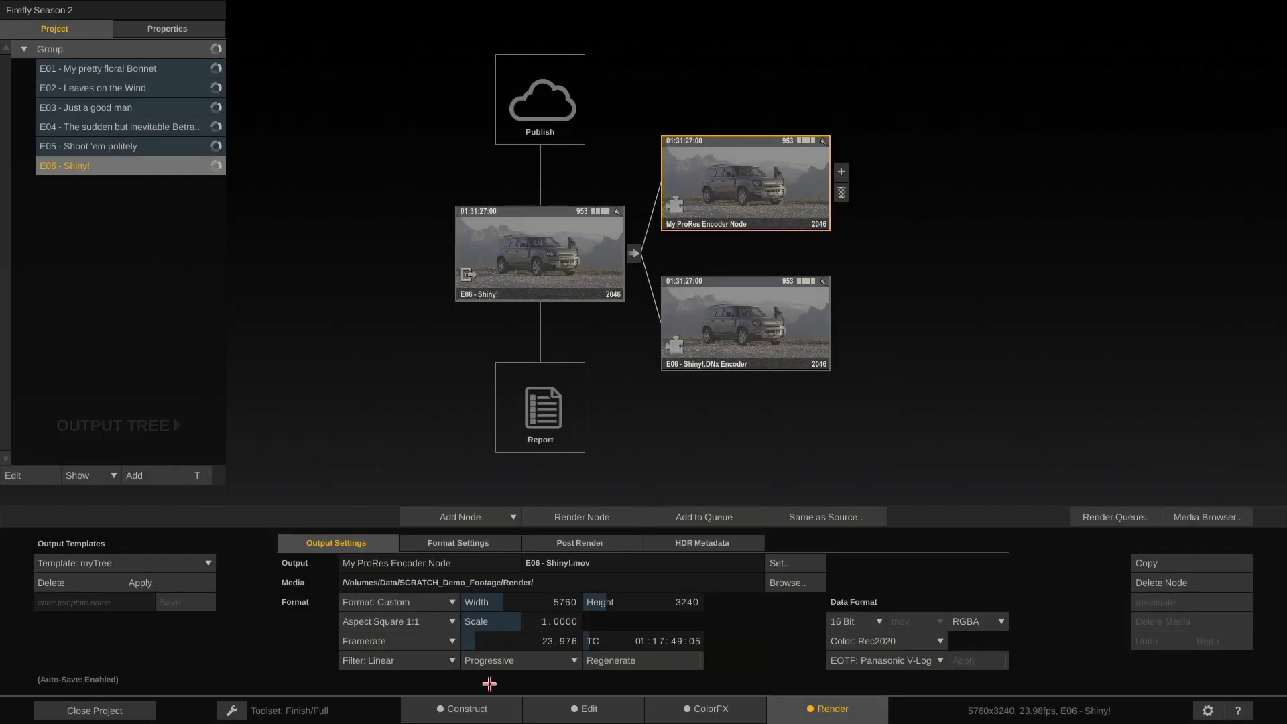
{"action": "left_click", "coordinate": [467, 708]}
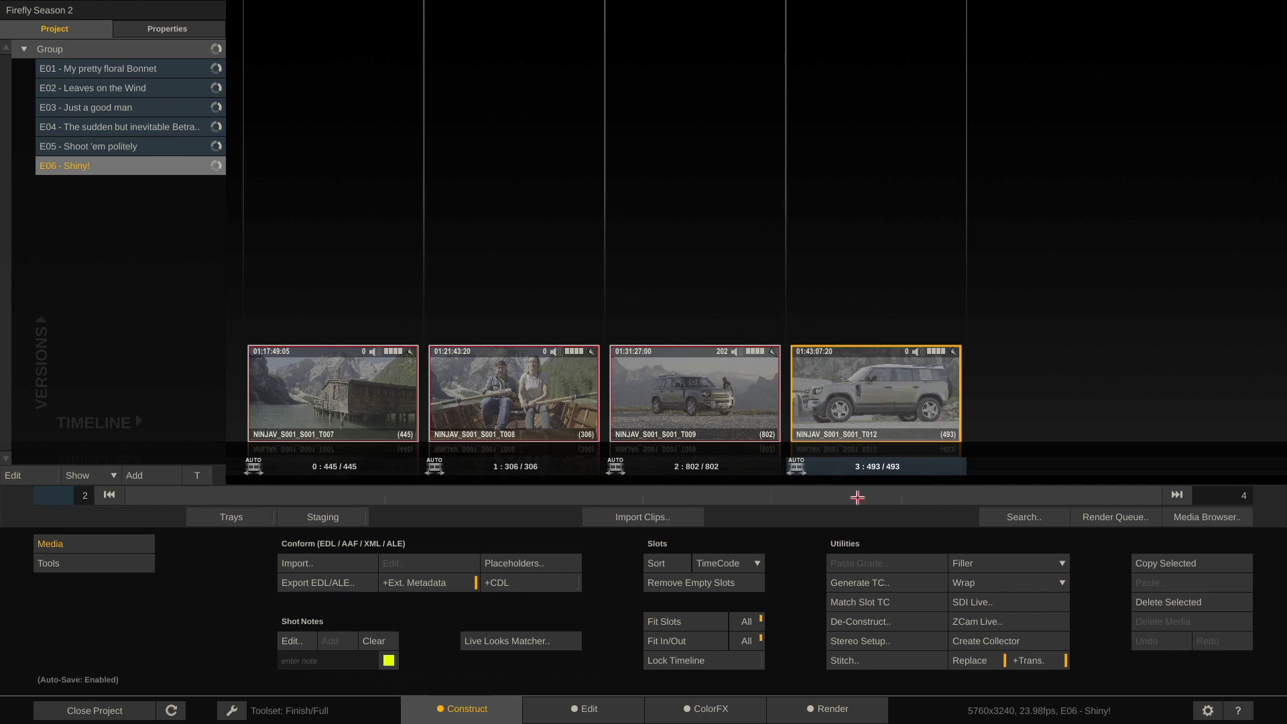
{"action": "left_click", "coordinate": [839, 703]}
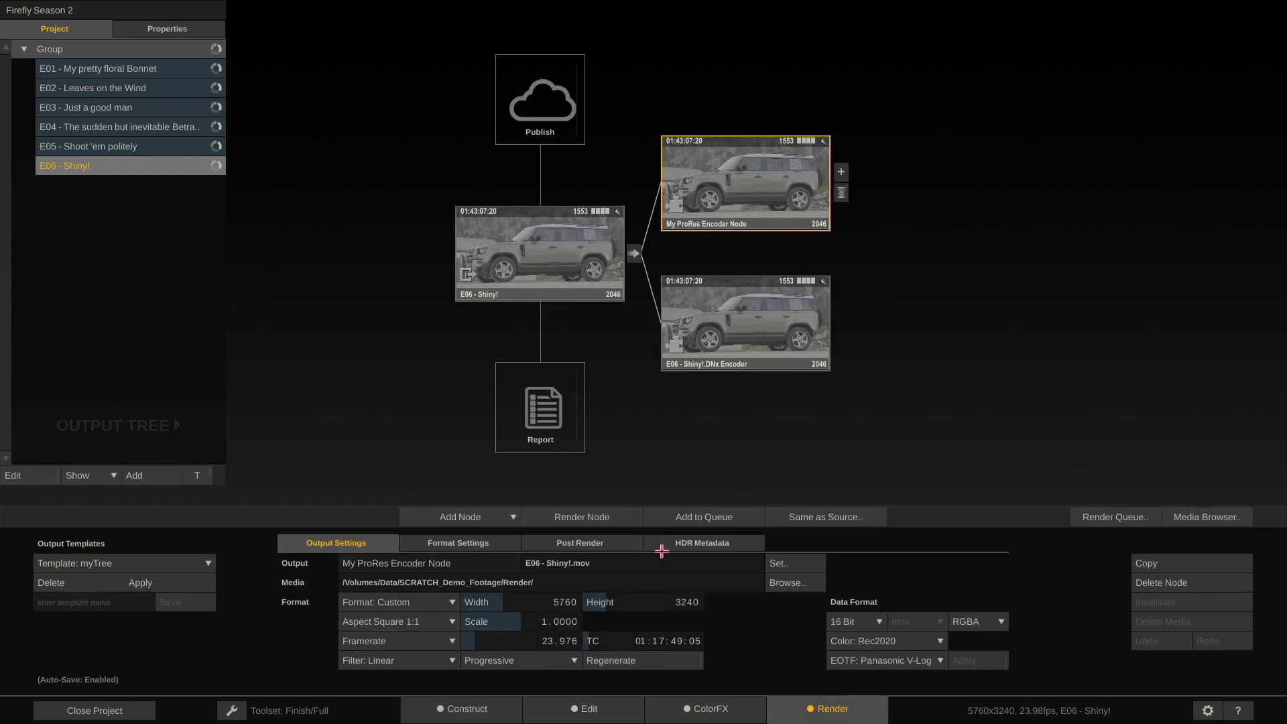
Replace the timeline code in the ProRes node's filename specification with the Source Name code, so the mask reads #sname.#ext
{"action": "left_click", "coordinate": [677, 566]}
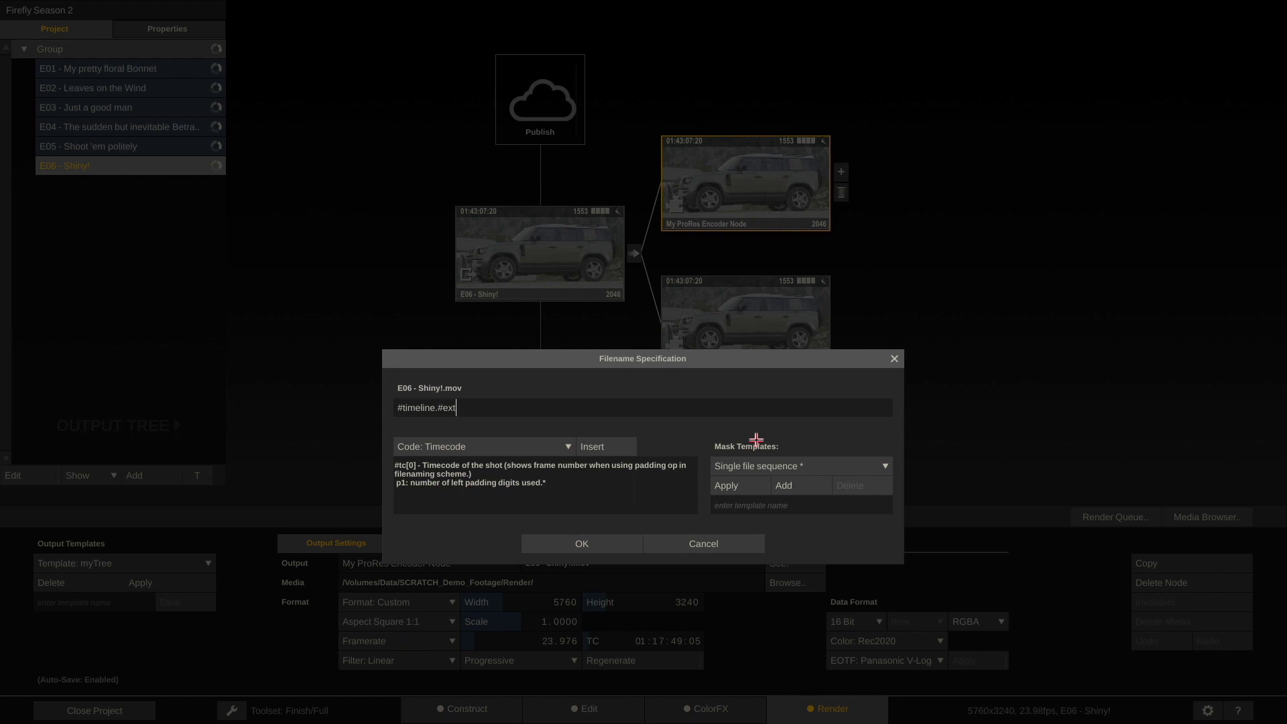
{"action": "left_click", "coordinate": [527, 409]}
{"action": "left_click_drag", "start_coordinate": [436, 409], "coordinate": [404, 408]}
{"action": "key", "text": "BackSpace"}
{"action": "left_click", "coordinate": [531, 440]}
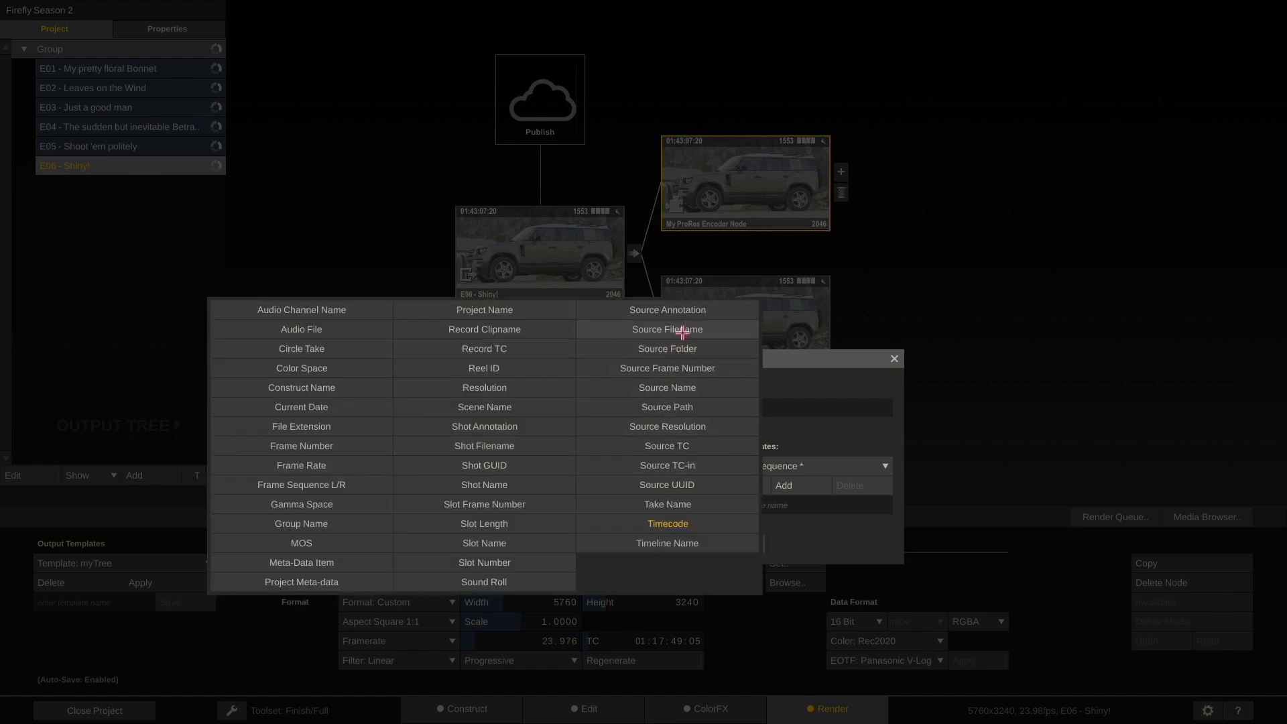
{"action": "left_click", "coordinate": [689, 388]}
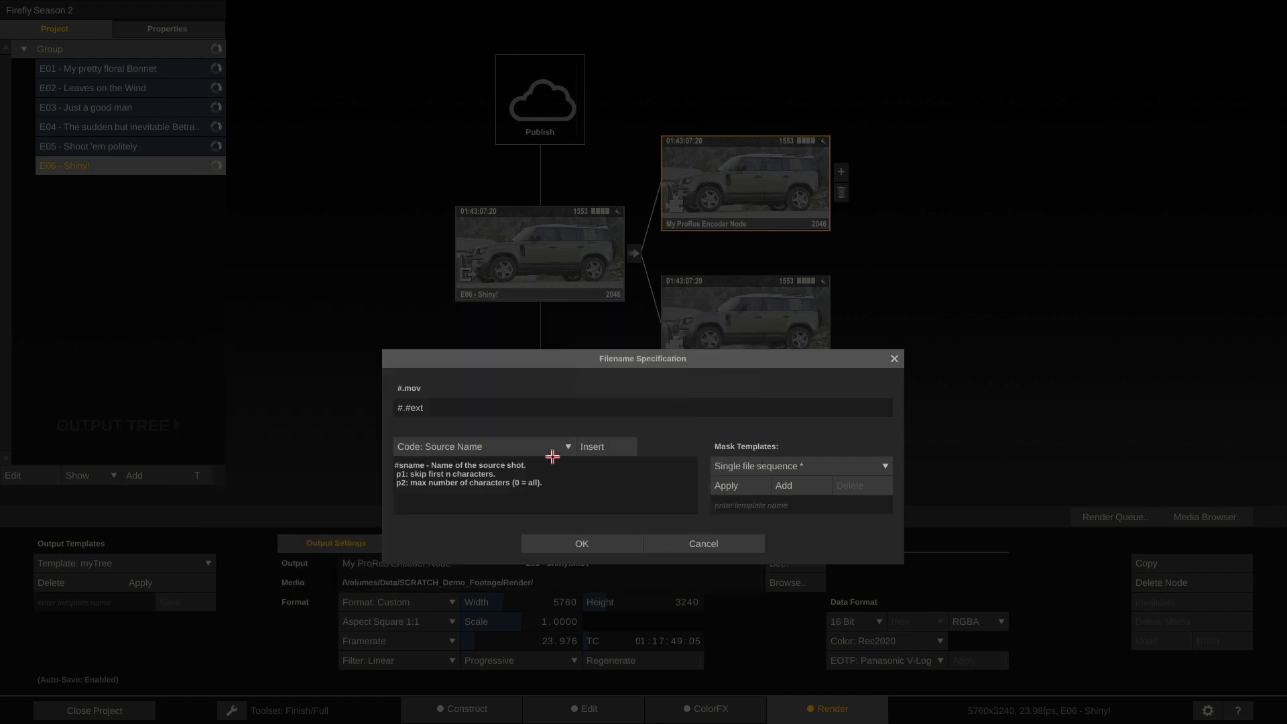
{"action": "left_click", "coordinate": [600, 441]}
{"action": "key", "text": "BackSpace"}
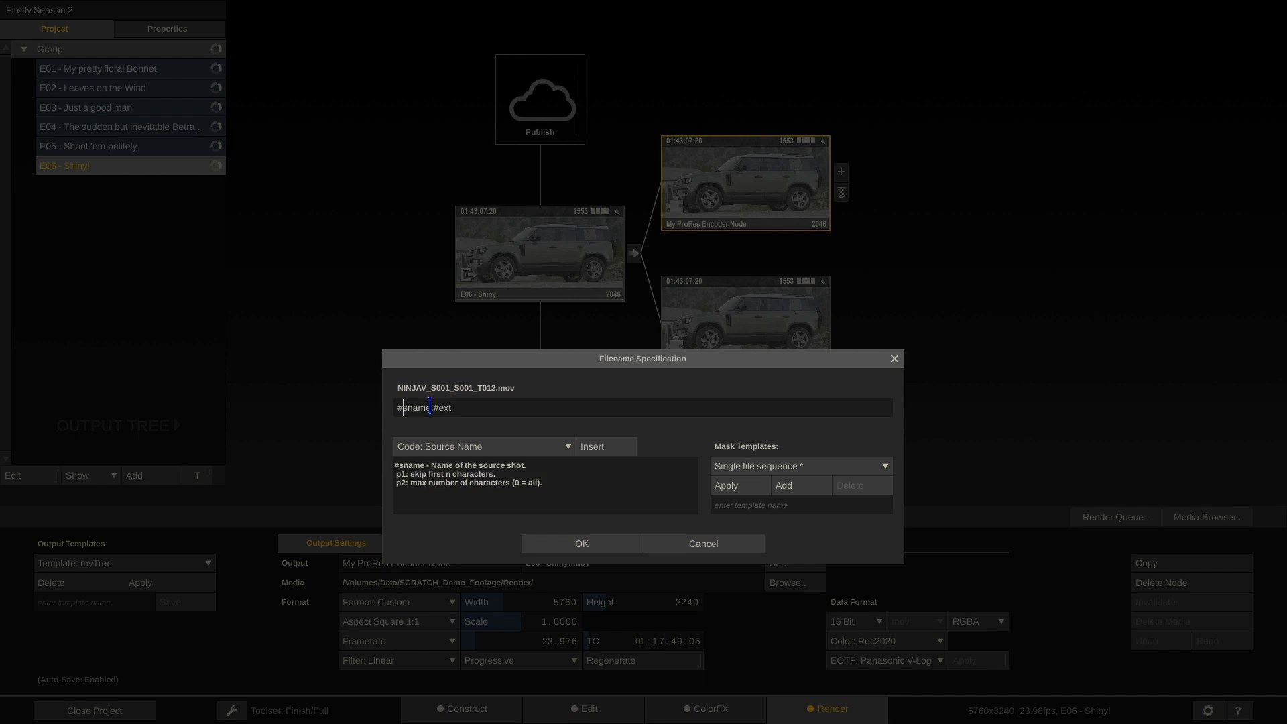
{"action": "left_click", "coordinate": [576, 540]}
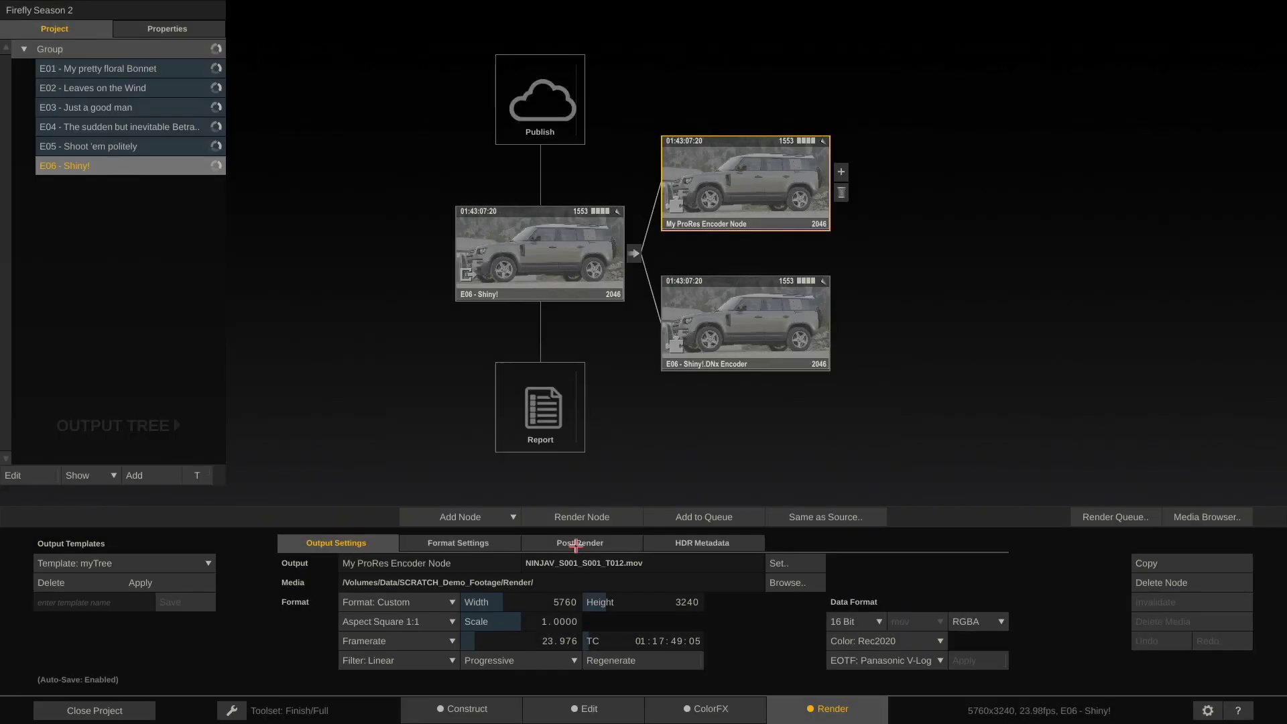
Check the name fields in the properties of shots T007, T008 and T009, and reopen the ProRes node's filename specification
{"action": "left_click", "coordinate": [458, 712]}
{"action": "double_click", "coordinate": [334, 437]}
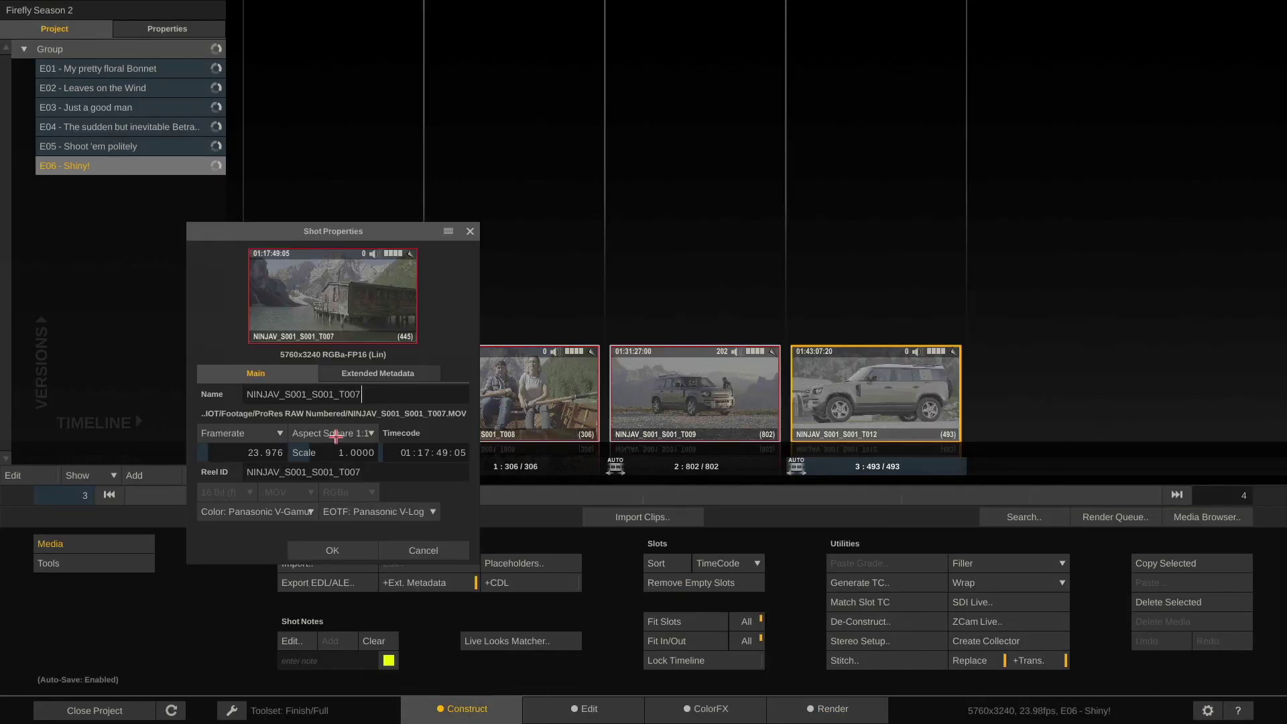
{"action": "double_click", "coordinate": [387, 394]}
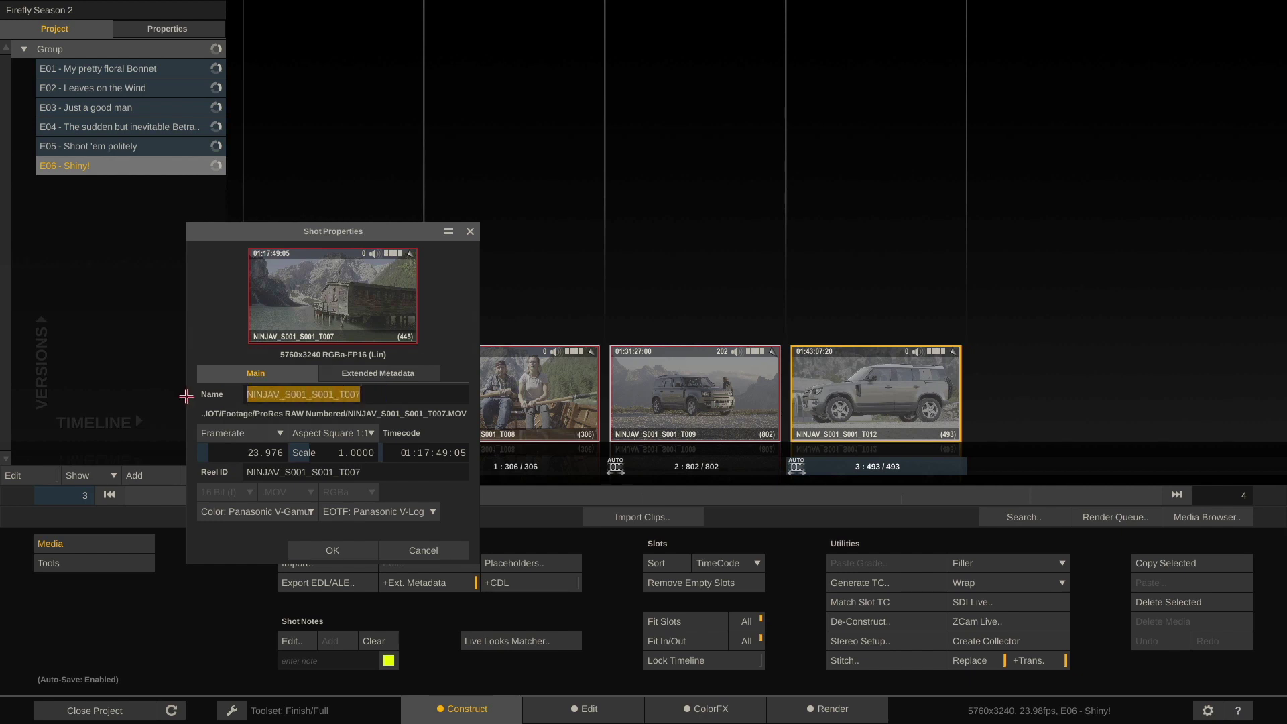
{"action": "left_click", "coordinate": [370, 395]}
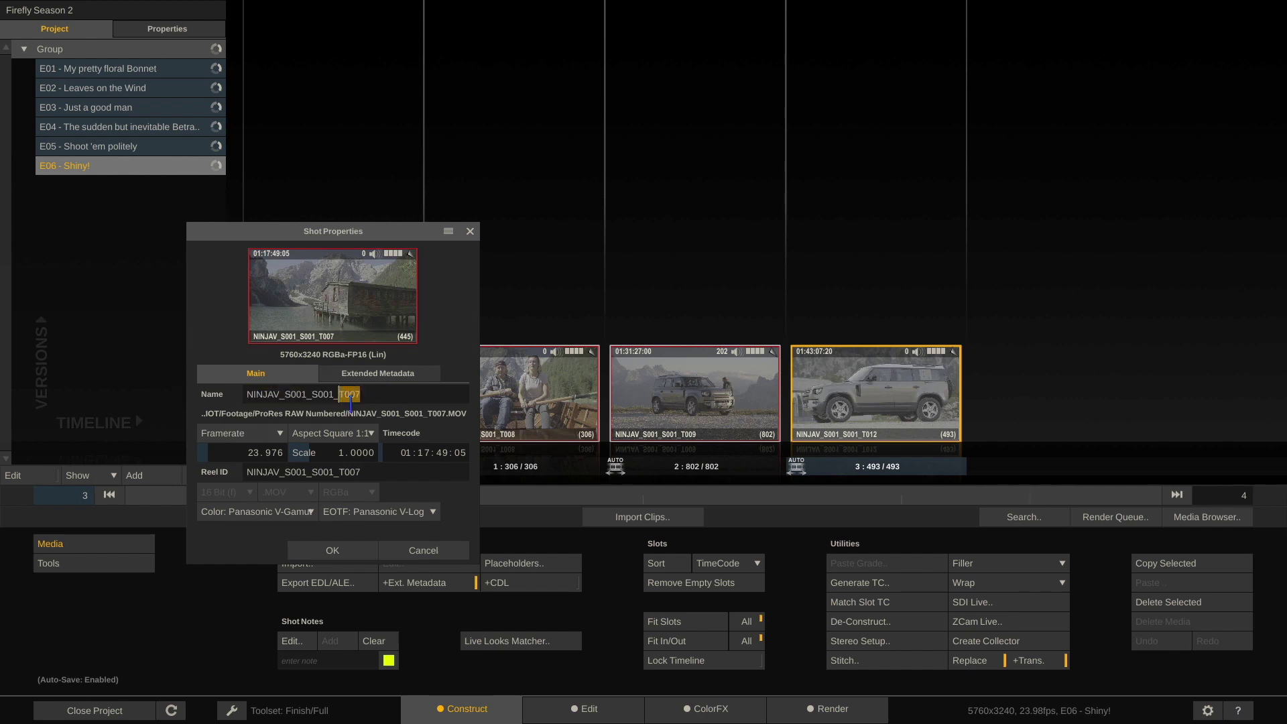
{"action": "left_click", "coordinate": [427, 549]}
{"action": "double_click", "coordinate": [532, 436]}
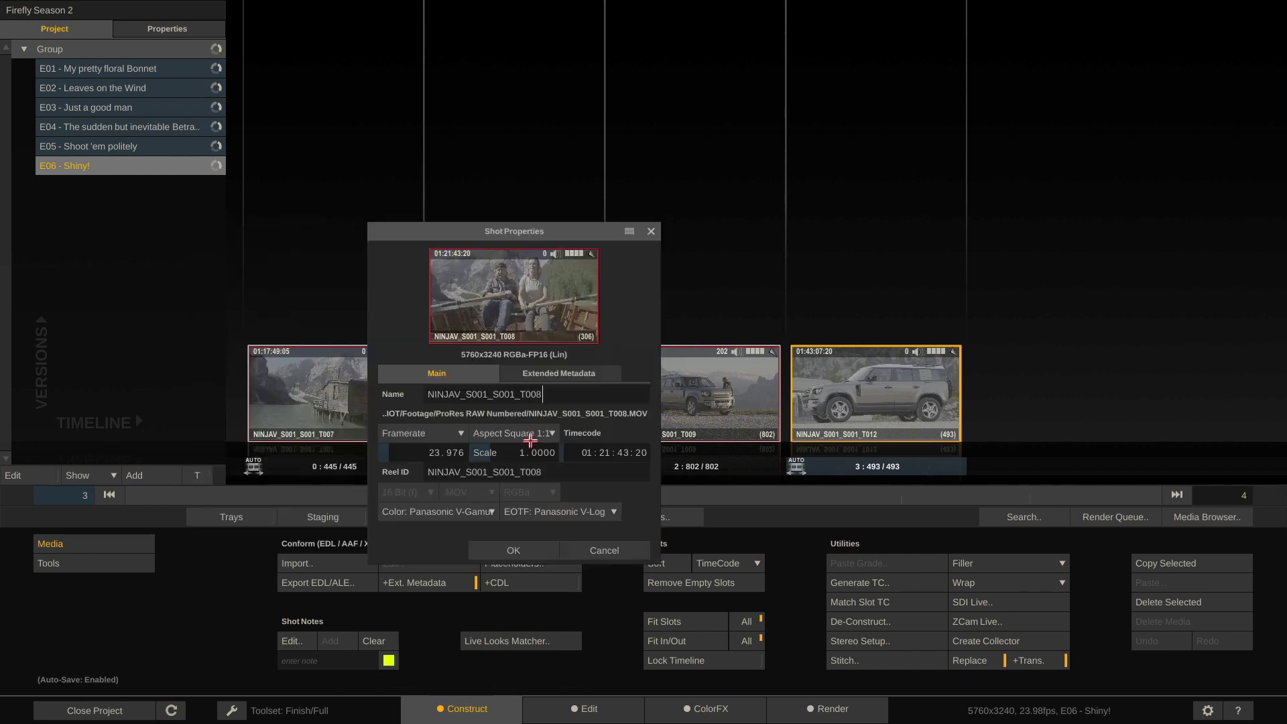
{"action": "left_click_drag", "start_coordinate": [554, 394], "coordinate": [514, 394]}
{"action": "left_click", "coordinate": [781, 264]}
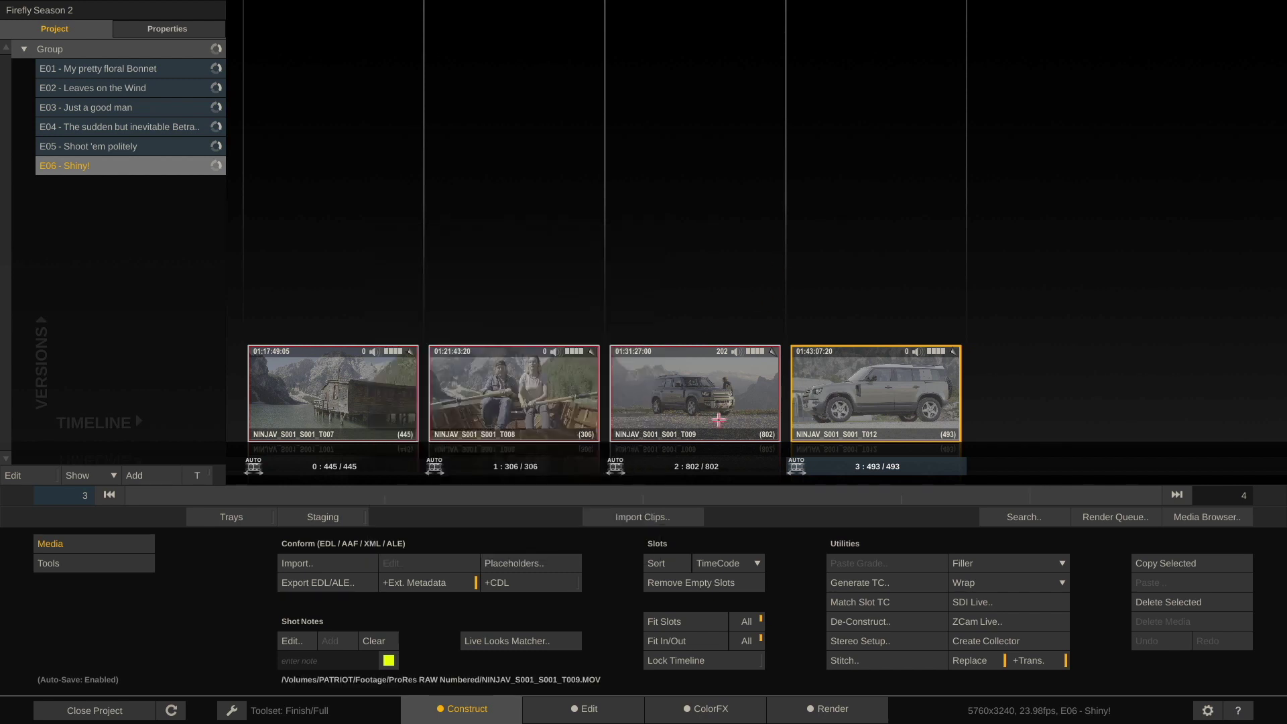
{"action": "double_click", "coordinate": [710, 437]}
{"action": "left_click_drag", "start_coordinate": [722, 395], "coordinate": [692, 395]}
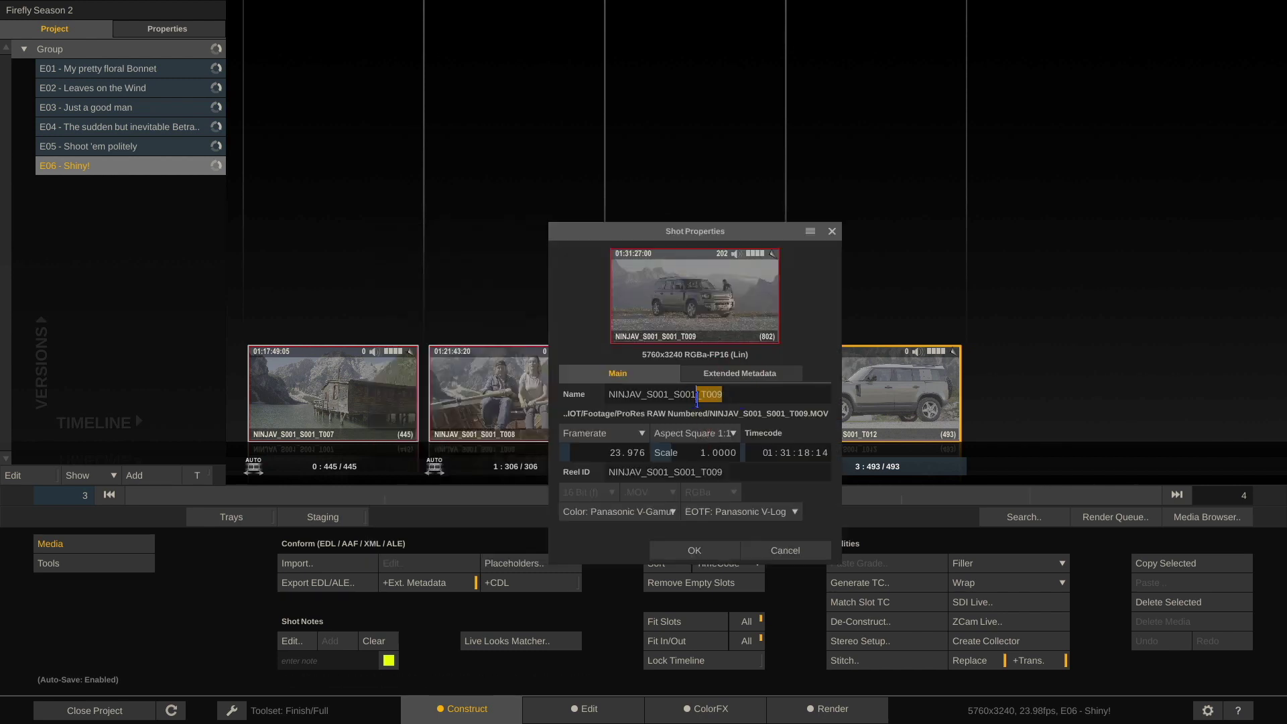
{"action": "left_click", "coordinate": [923, 201]}
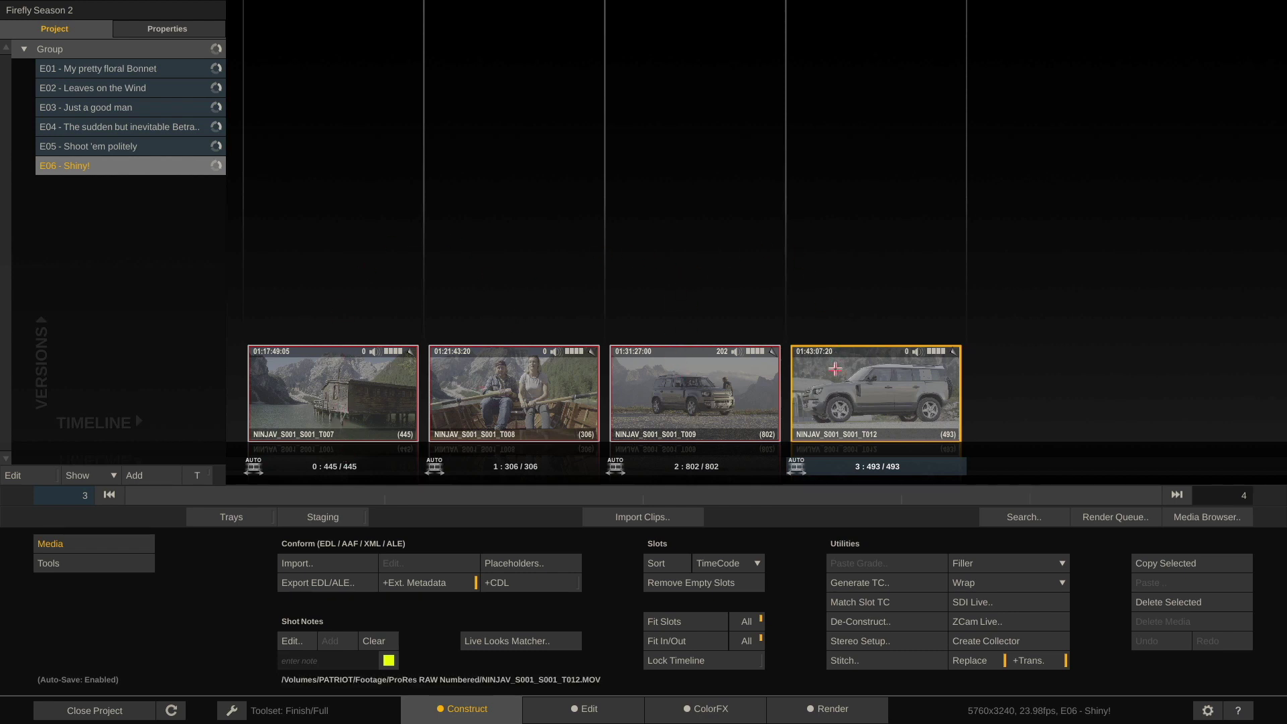
{"action": "left_click", "coordinate": [822, 716]}
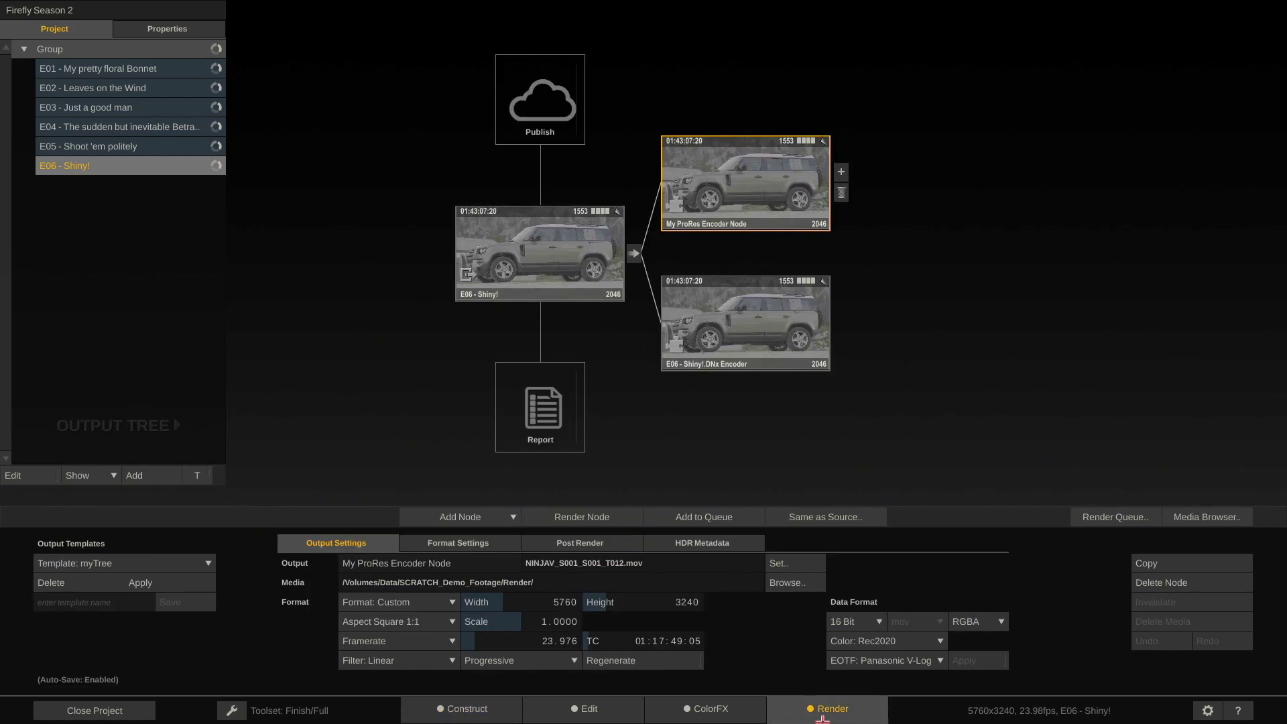
{"action": "left_click", "coordinate": [648, 566]}
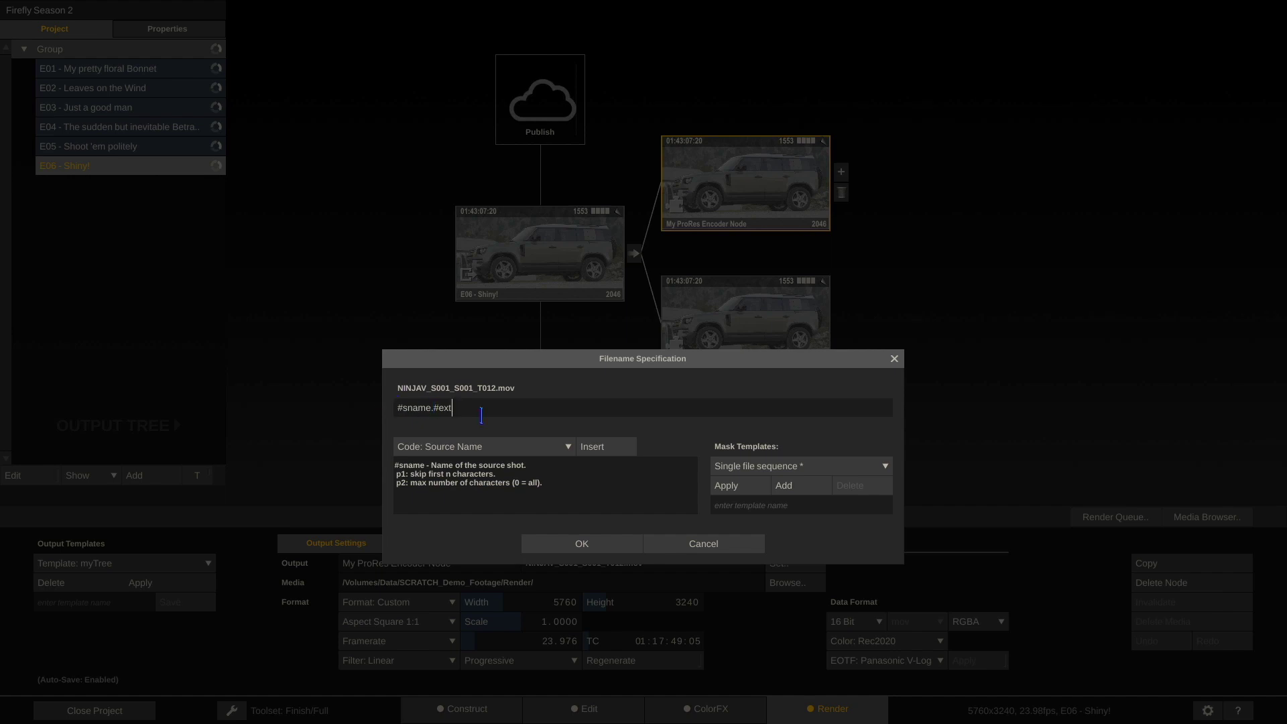
Try extending the filename mask with the resolution and current date codes as #sname_#res_#date.#ext, and remove these codes again
{"action": "left_click", "coordinate": [399, 407]}
{"action": "left_click", "coordinate": [433, 407]}
{"action": "type", "text": "_#res_"}
{"action": "left_click", "coordinate": [513, 445]}
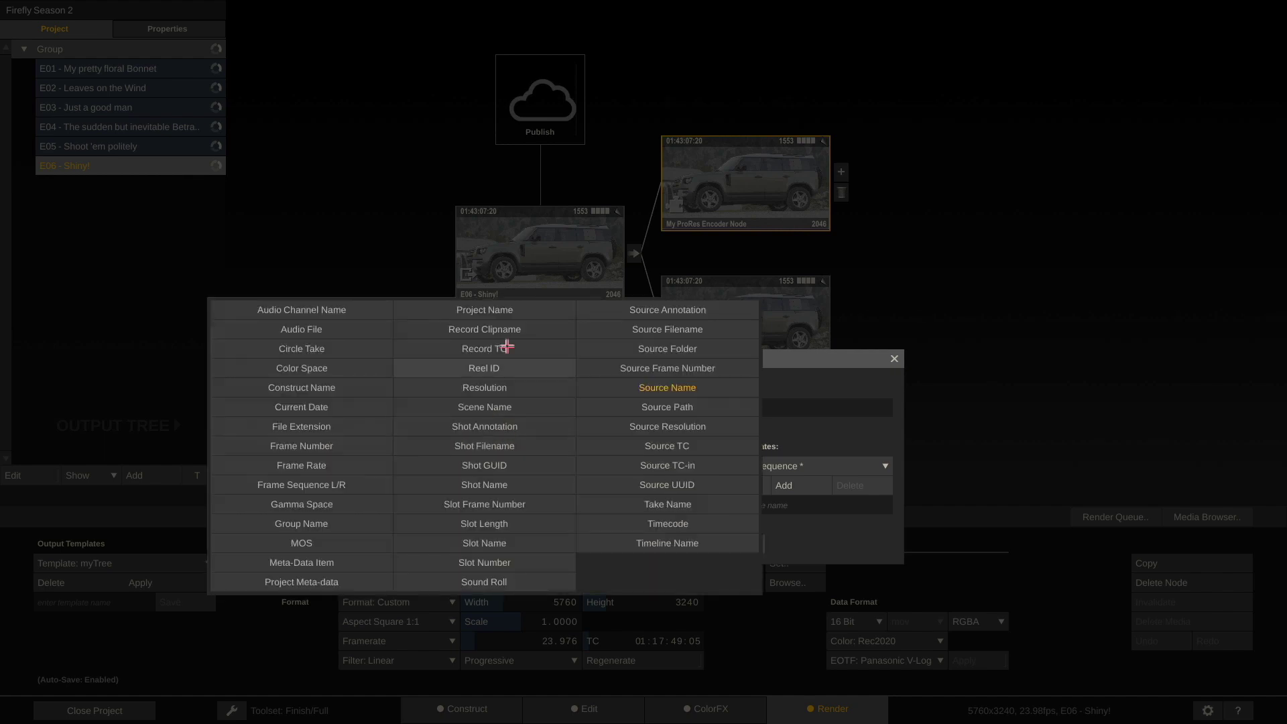
{"action": "left_click", "coordinate": [325, 409]}
{"action": "left_click", "coordinate": [604, 452]}
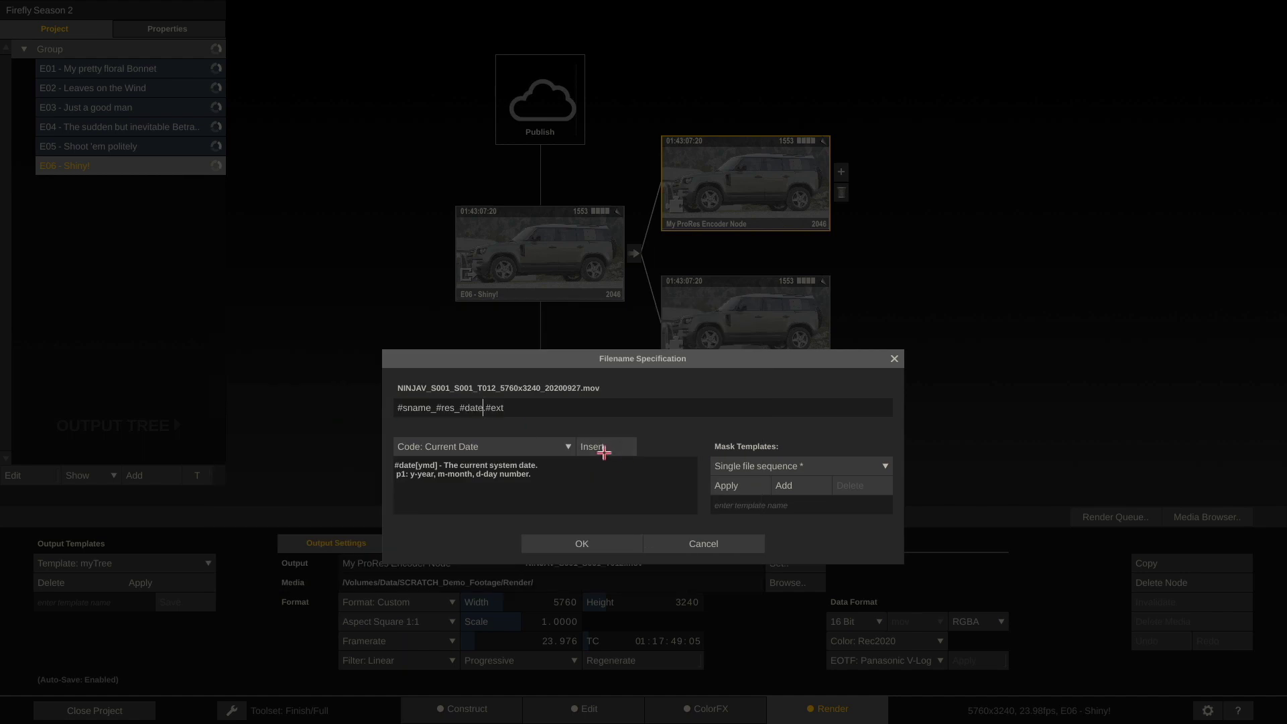
{"action": "left_click_drag", "start_coordinate": [484, 407], "coordinate": [434, 409]}
{"action": "key", "text": "BackSpace"}
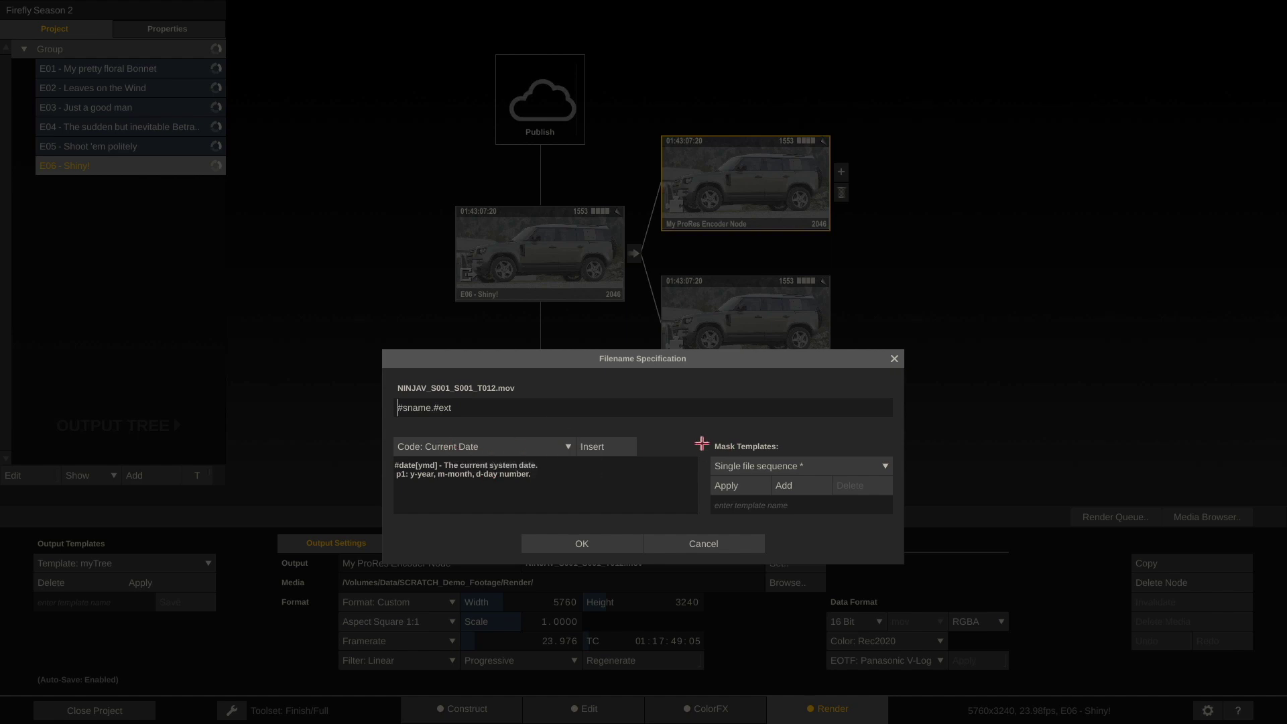
Prefix the filename mask with an Editorial folder and a current date subfolder, so it reads Editorial\#date\#sname.#ext
{"action": "left_click", "coordinate": [600, 447]}
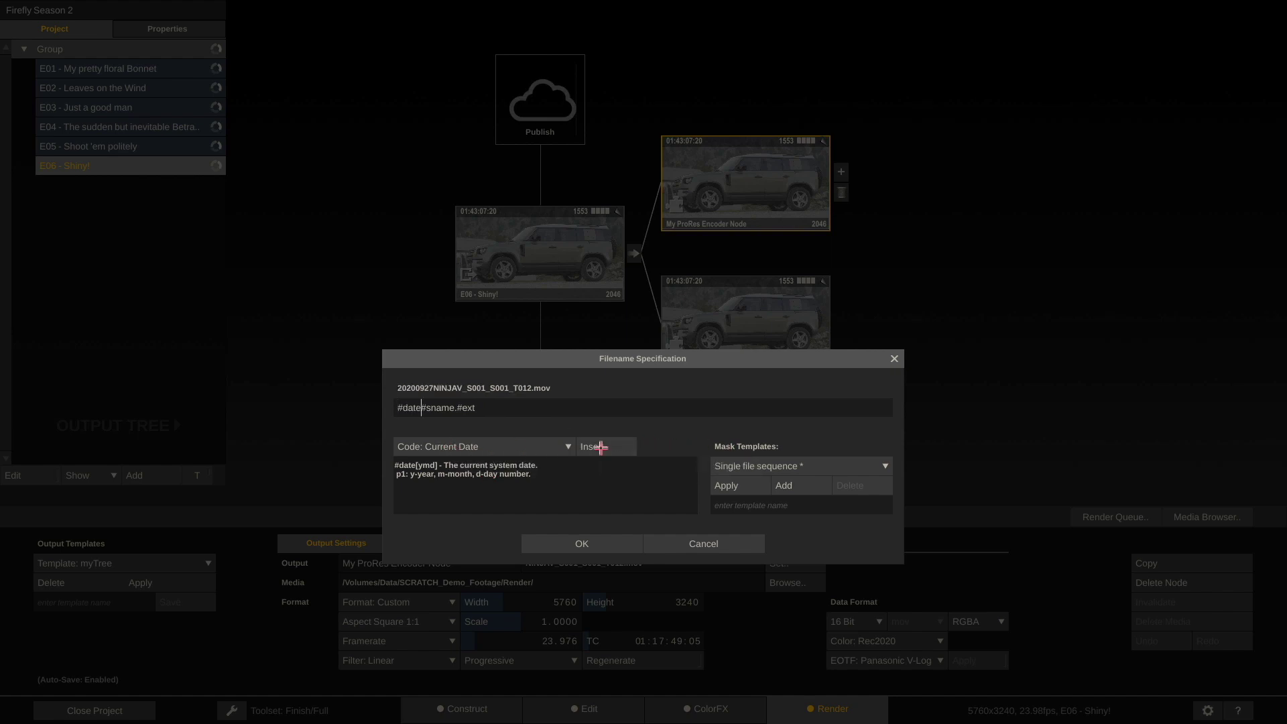
{"action": "type", "text": "\\"}
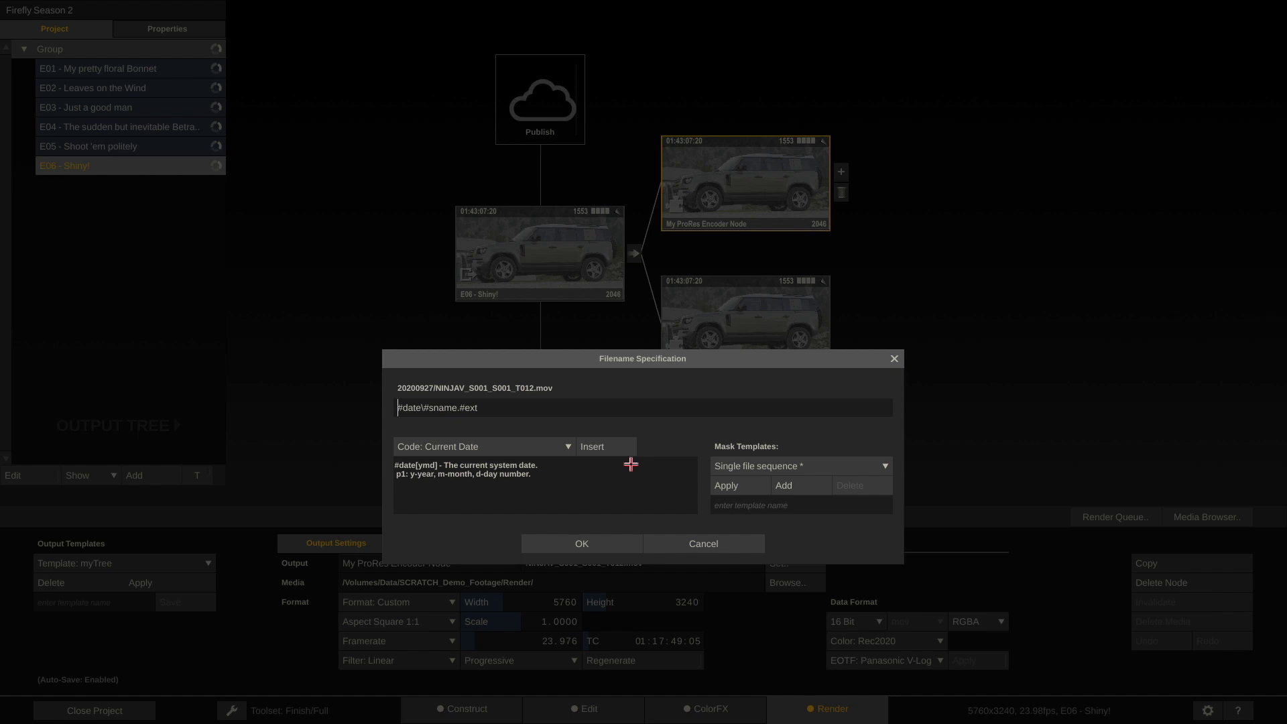
{"action": "type", "text": "Editorial"}
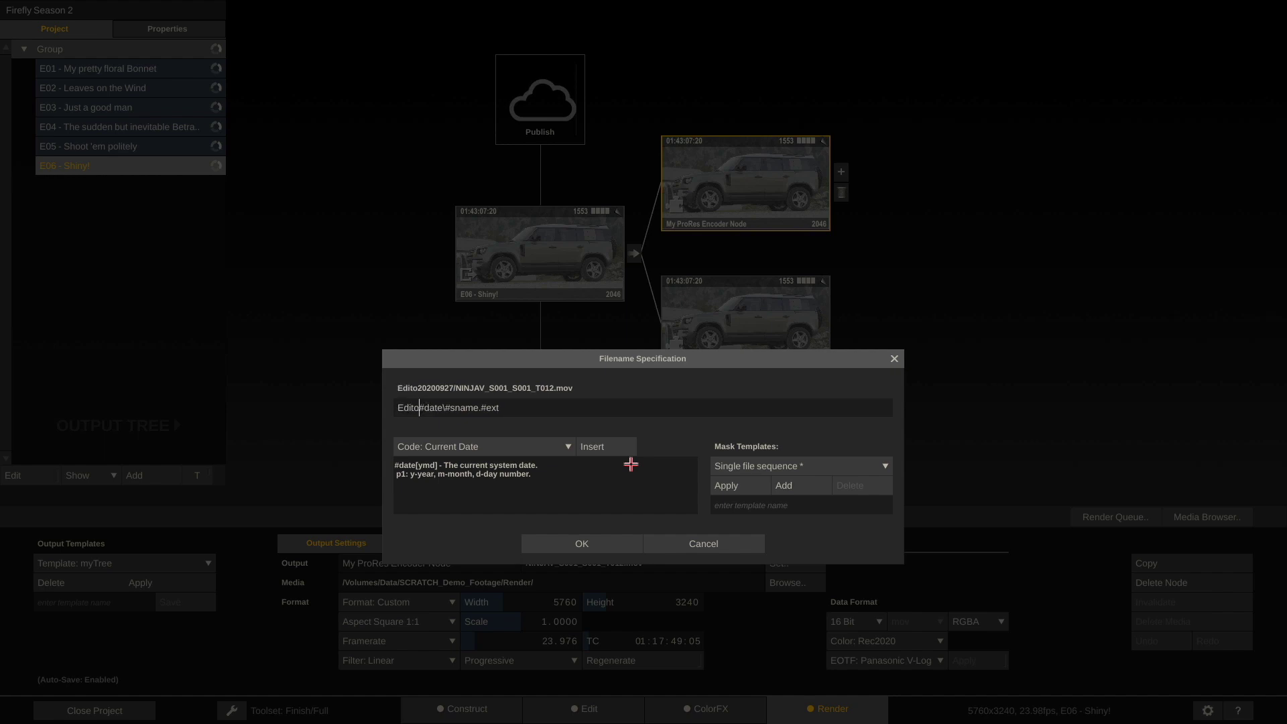
{"action": "type", "text": "\\"}
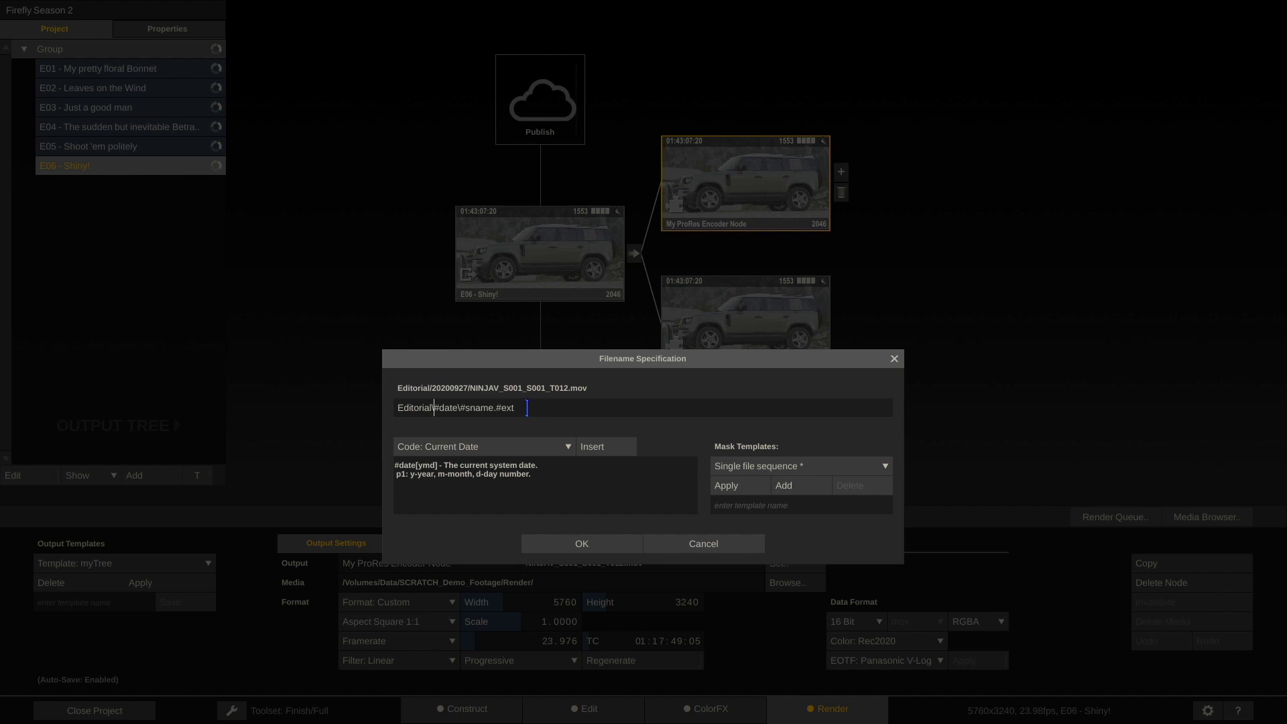
Save the filename mask as a mask template named "My Fine Filemask" and accept the ProRes node's filename specification
{"action": "left_click", "coordinate": [499, 407]}
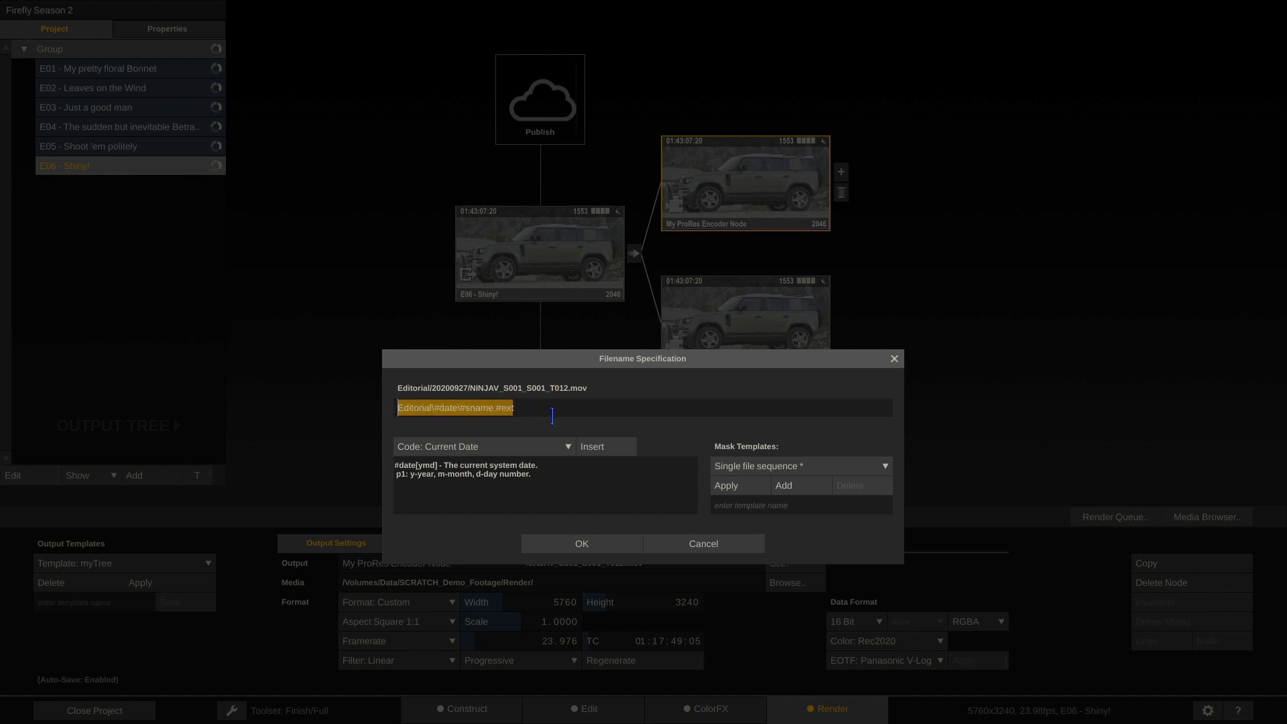
{"action": "left_click", "coordinate": [797, 506]}
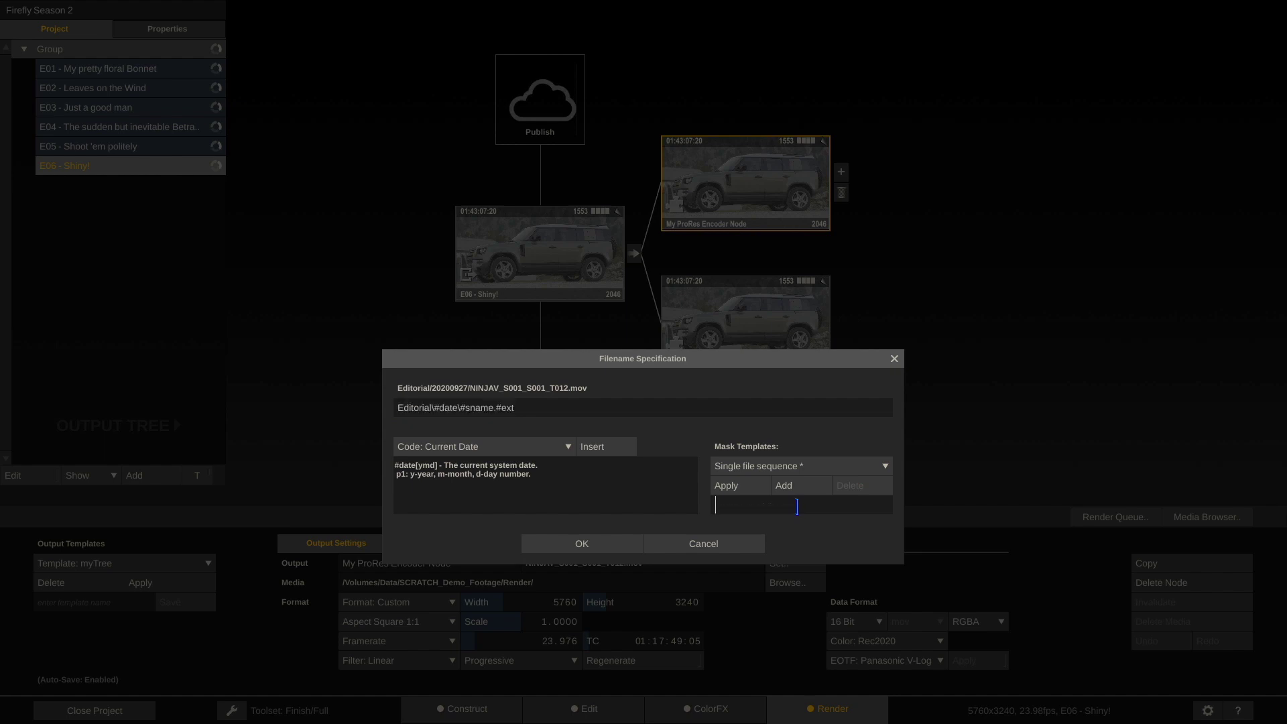
{"action": "type", "text": "My Fine Filemask"}
{"action": "left_click", "coordinate": [784, 485]}
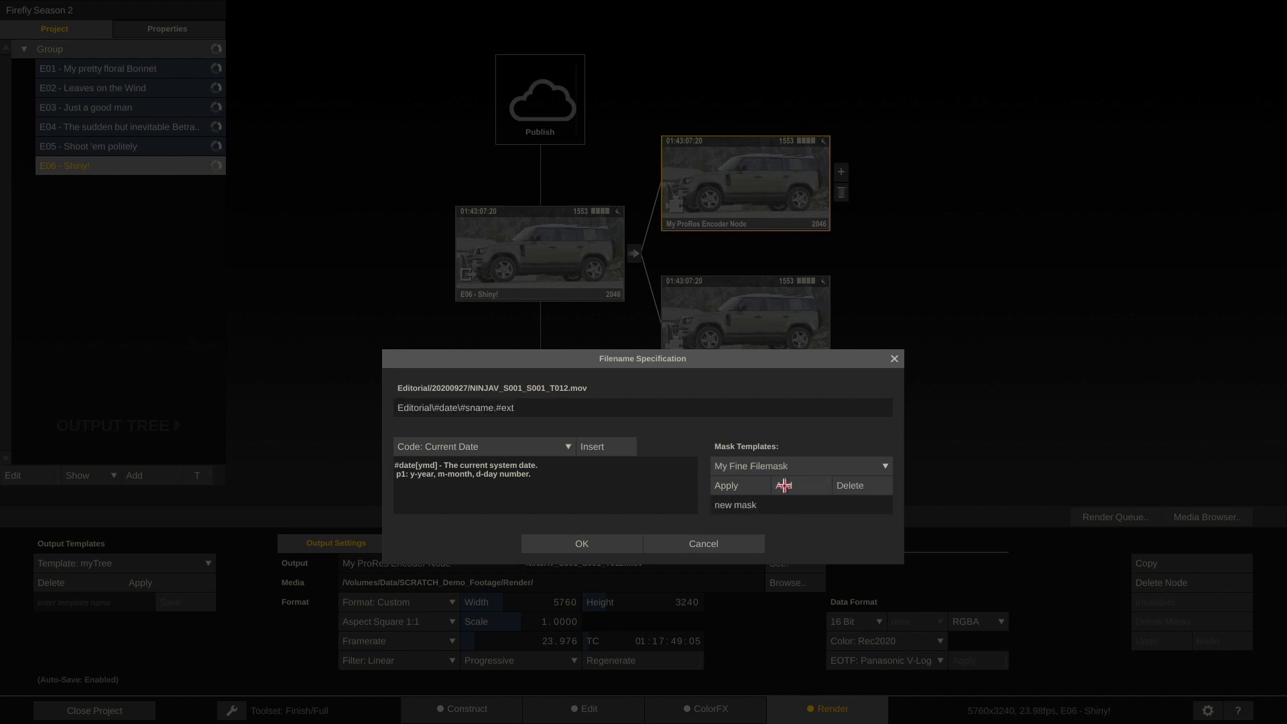
{"action": "left_click", "coordinate": [567, 536]}
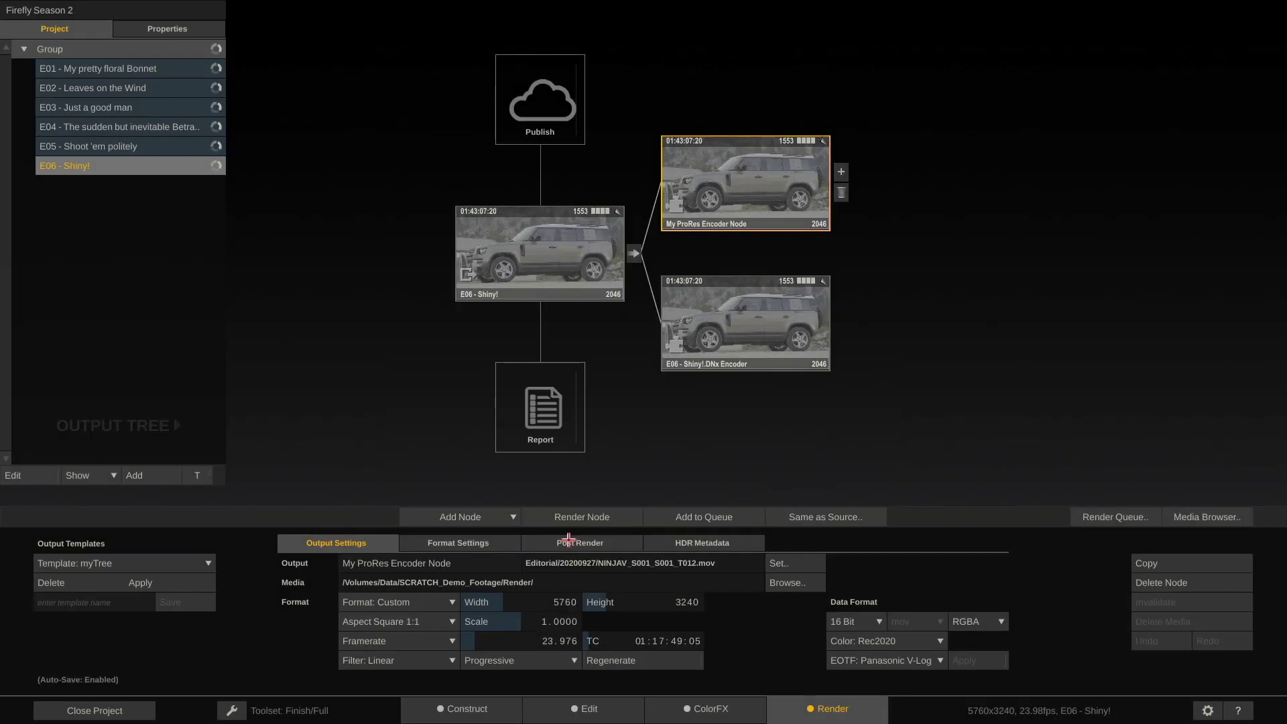
Apply the "My Fine Filemask" template to the DNx Encoder node's filename specification and accept it
{"action": "left_click", "coordinate": [728, 333]}
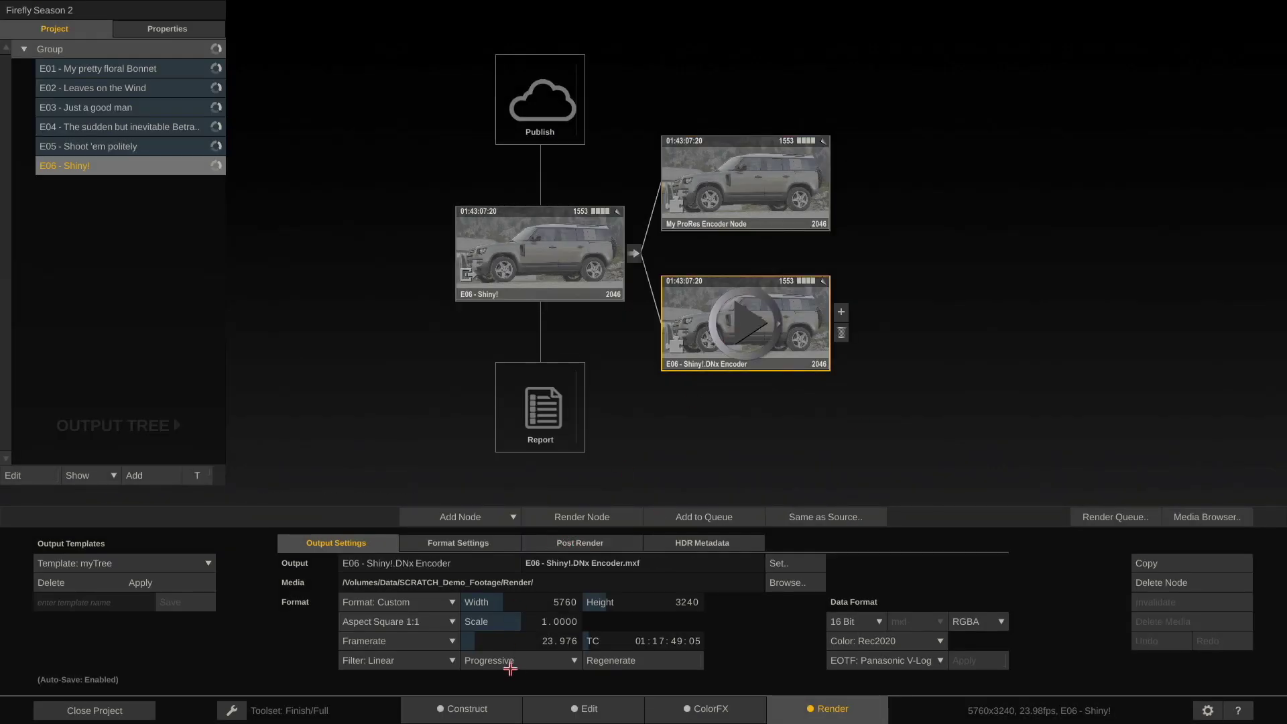
{"action": "left_click", "coordinate": [630, 566]}
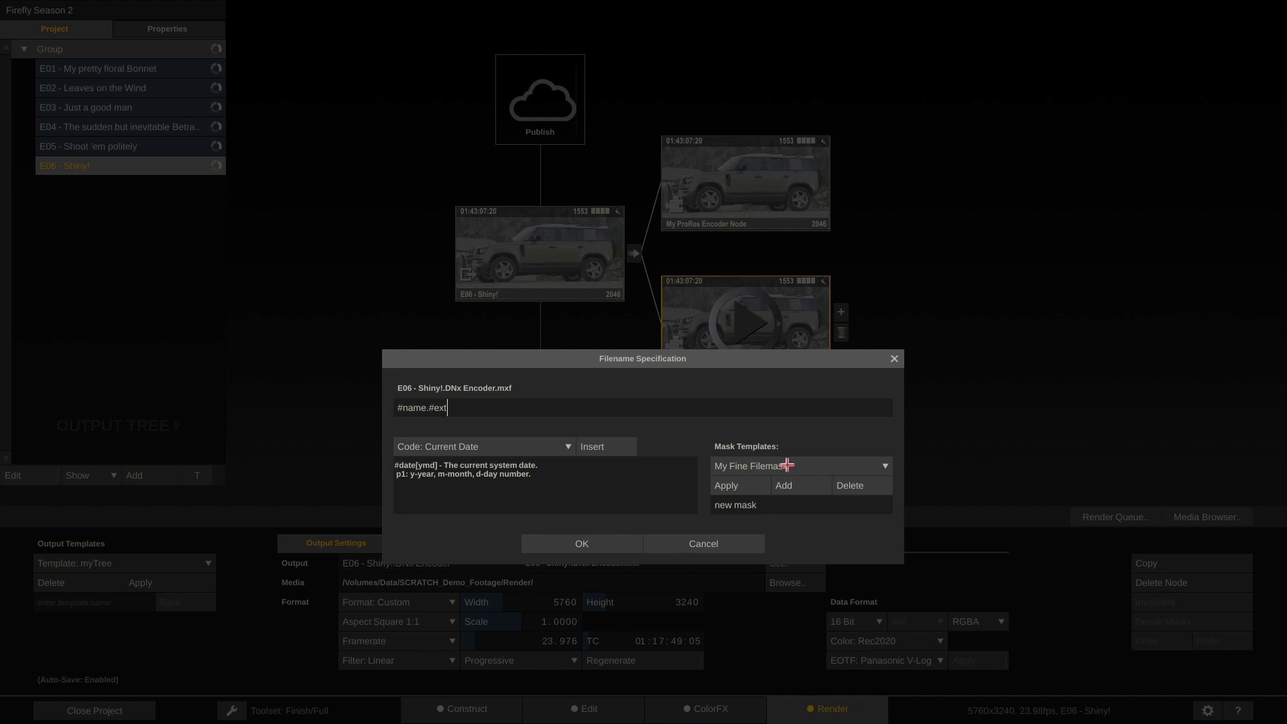
{"action": "left_click", "coordinate": [789, 466]}
{"action": "left_click", "coordinate": [824, 461]}
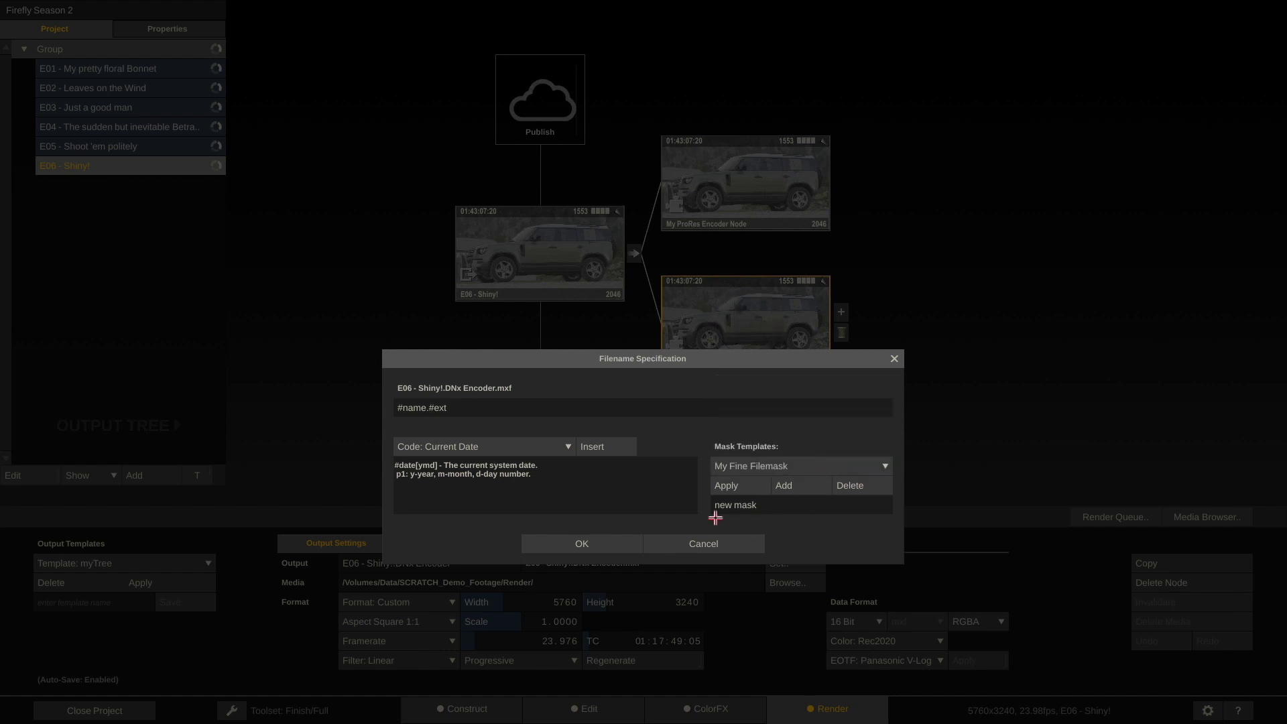
{"action": "left_click", "coordinate": [727, 486]}
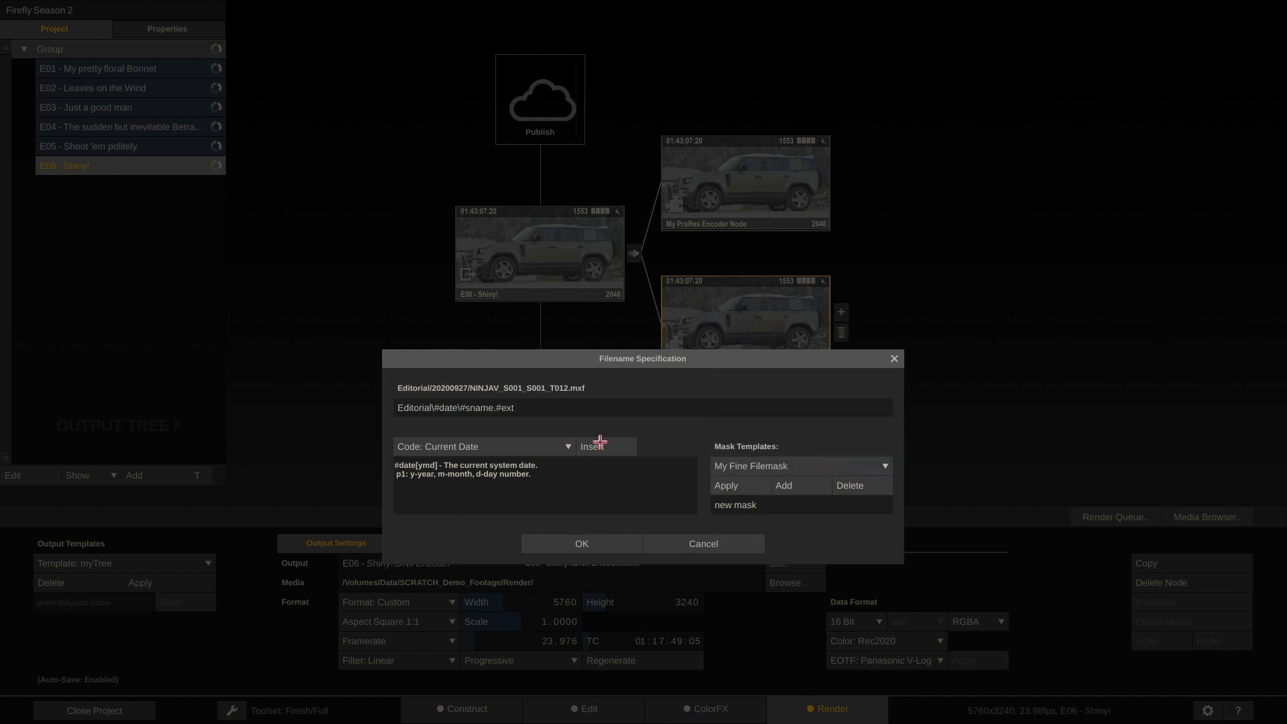
{"action": "left_click", "coordinate": [565, 543]}
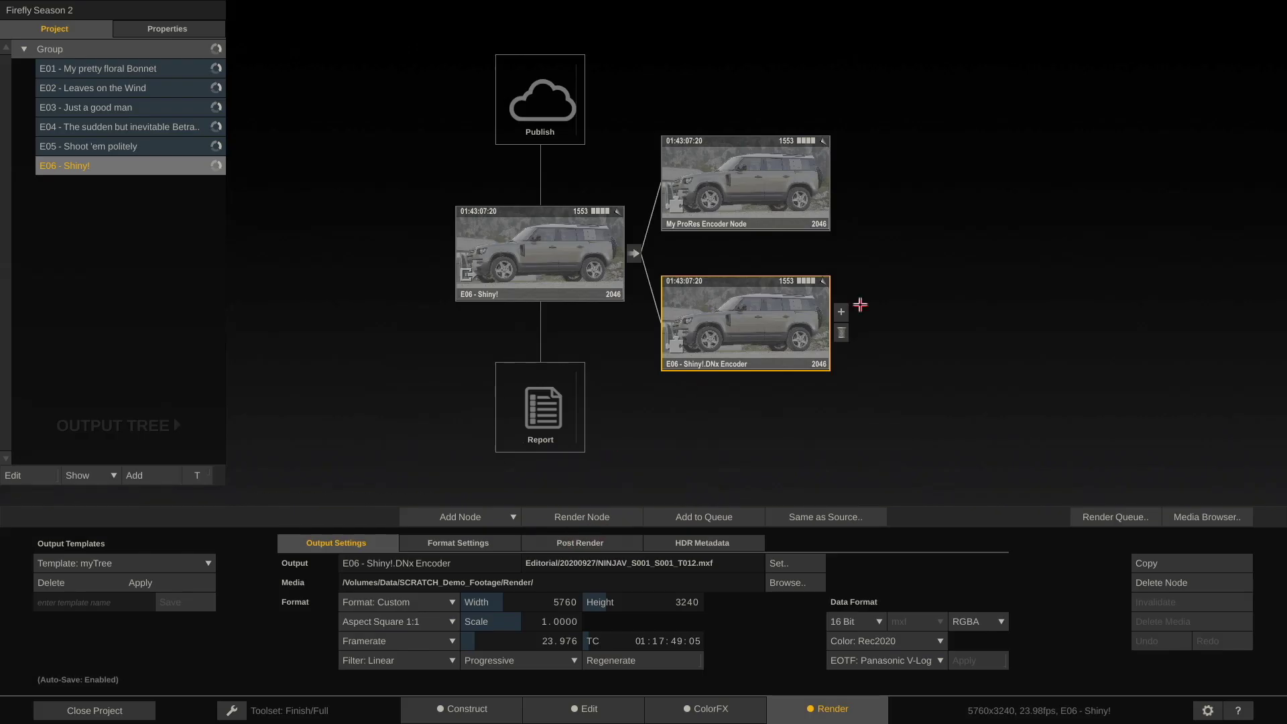
Render the My ProRes Encoder Node and check its progress in the render queue
{"action": "left_click", "coordinate": [752, 192]}
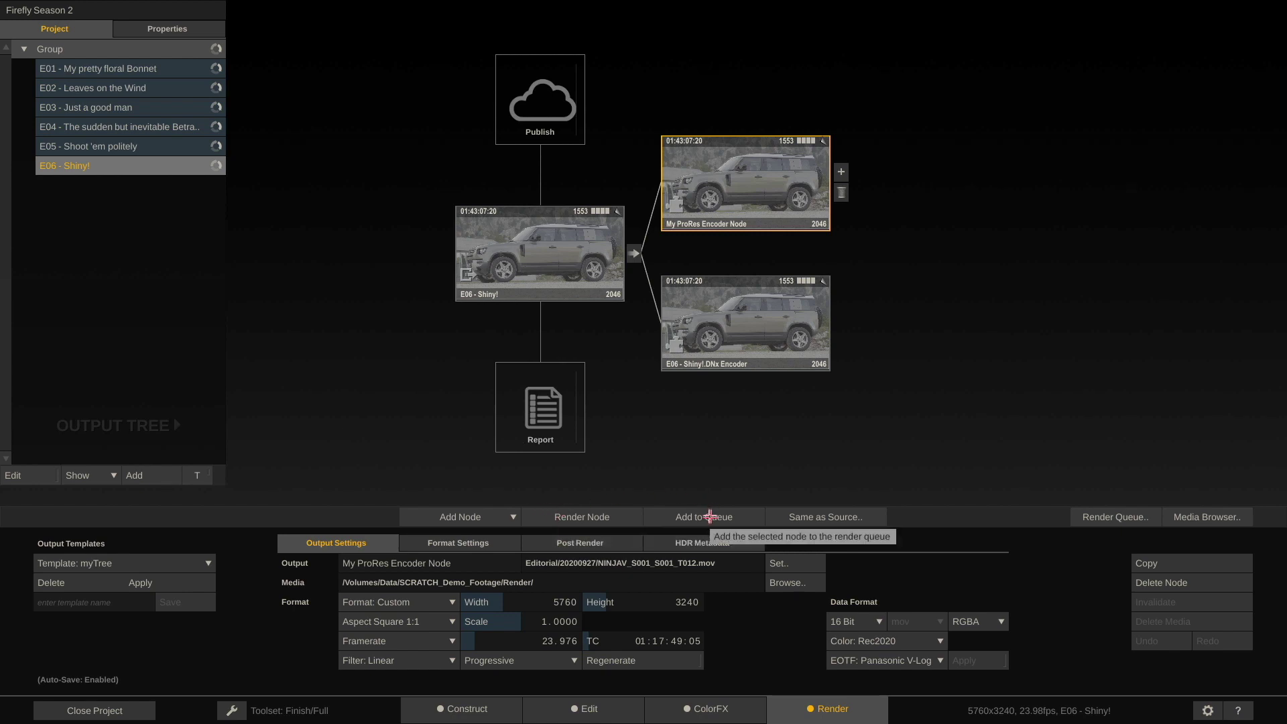
{"action": "left_click", "coordinate": [556, 520]}
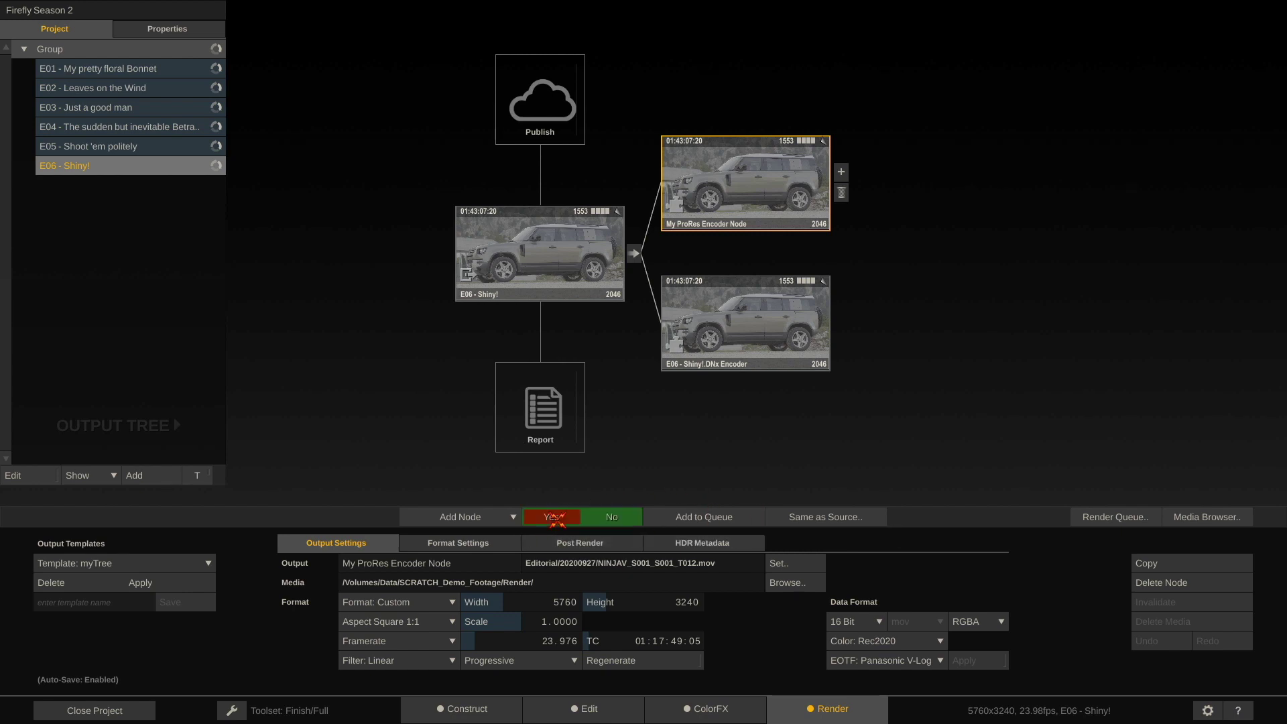
{"action": "left_click", "coordinate": [1116, 517]}
{"action": "left_click", "coordinate": [709, 90]}
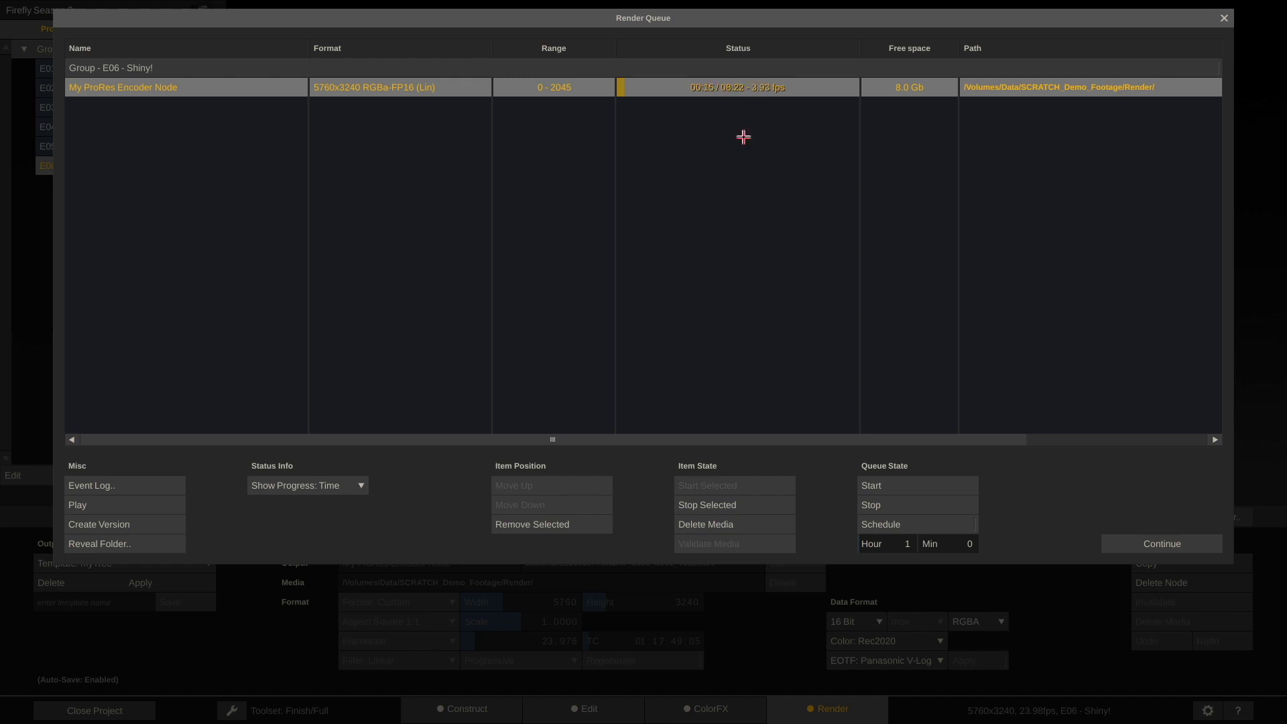
{"action": "left_click", "coordinate": [1160, 543]}
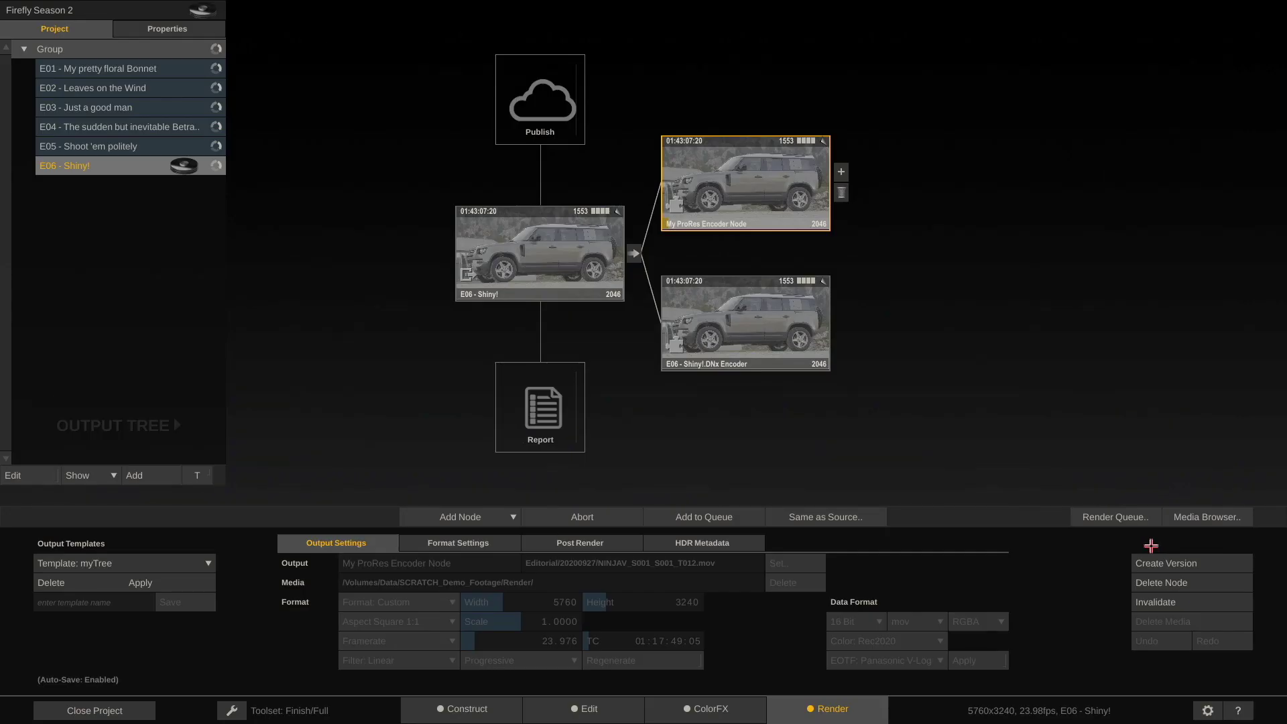
Add a new timeline to the construct and import the clips from the /Volumes/PATRIOT/Footage/Other folder into it
{"action": "left_click", "coordinate": [449, 705]}
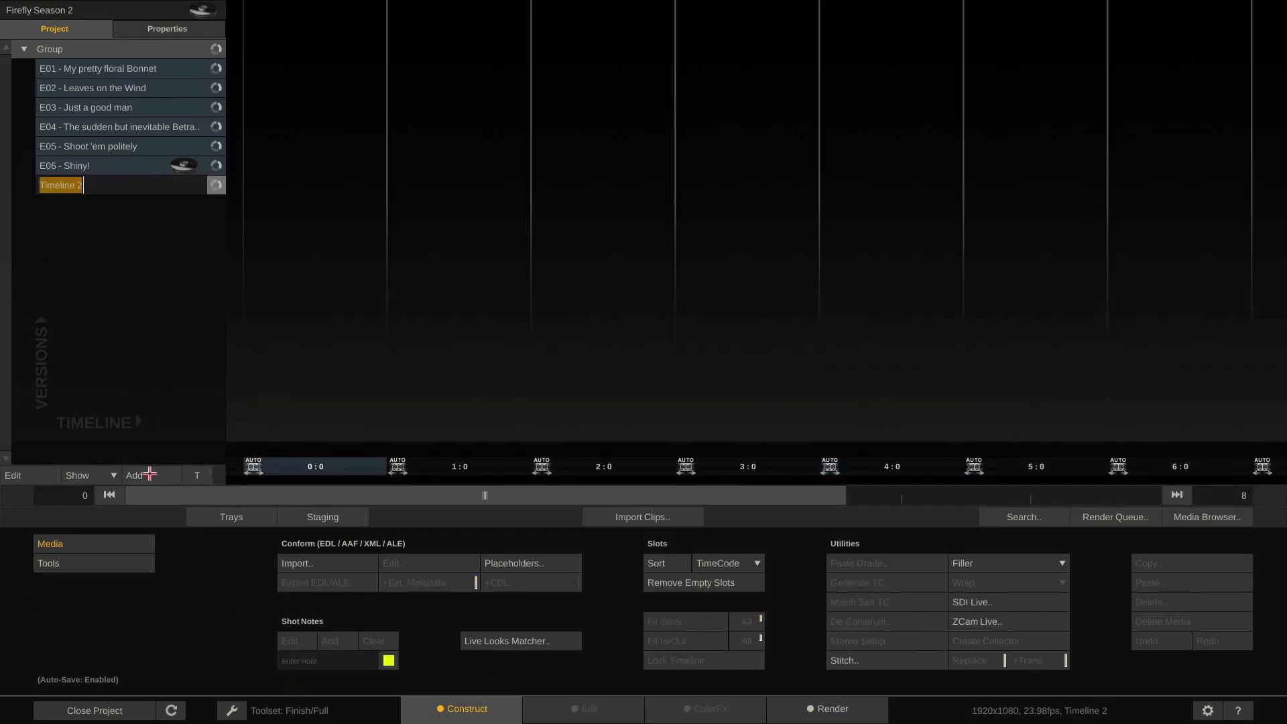
{"action": "left_click", "coordinate": [627, 514]}
{"action": "left_click", "coordinate": [633, 87]}
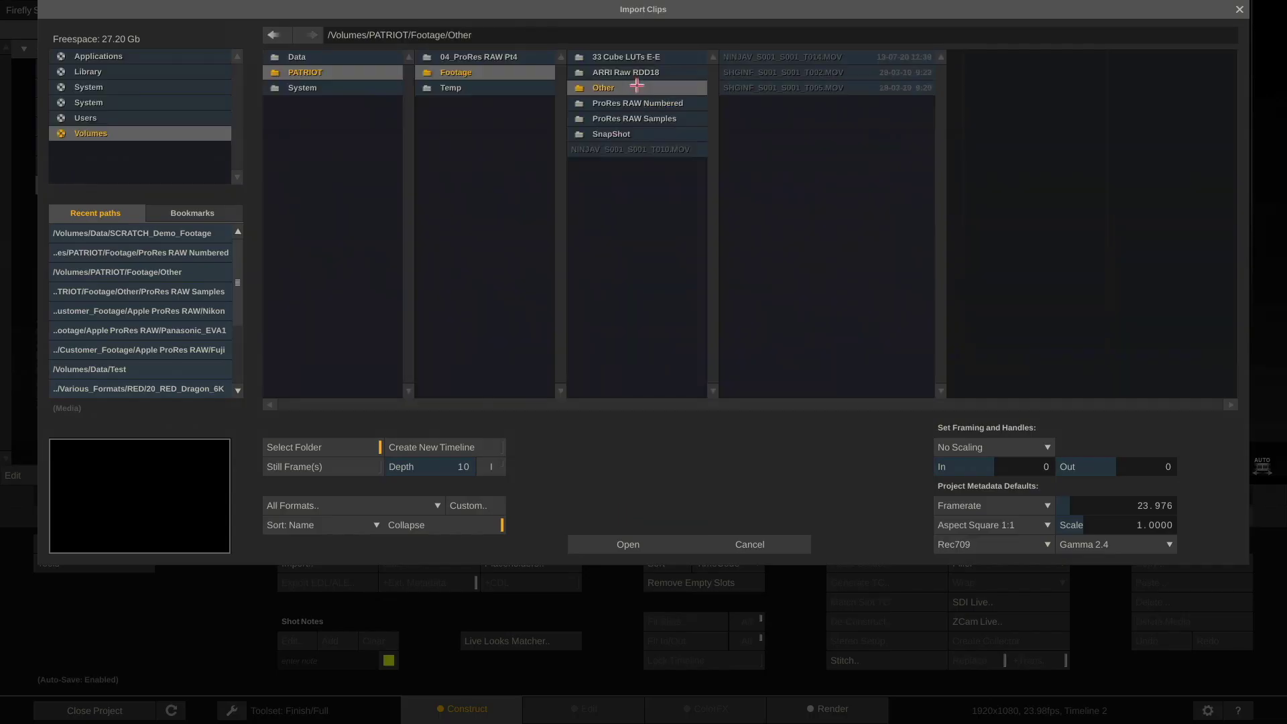
{"action": "left_click", "coordinate": [621, 544]}
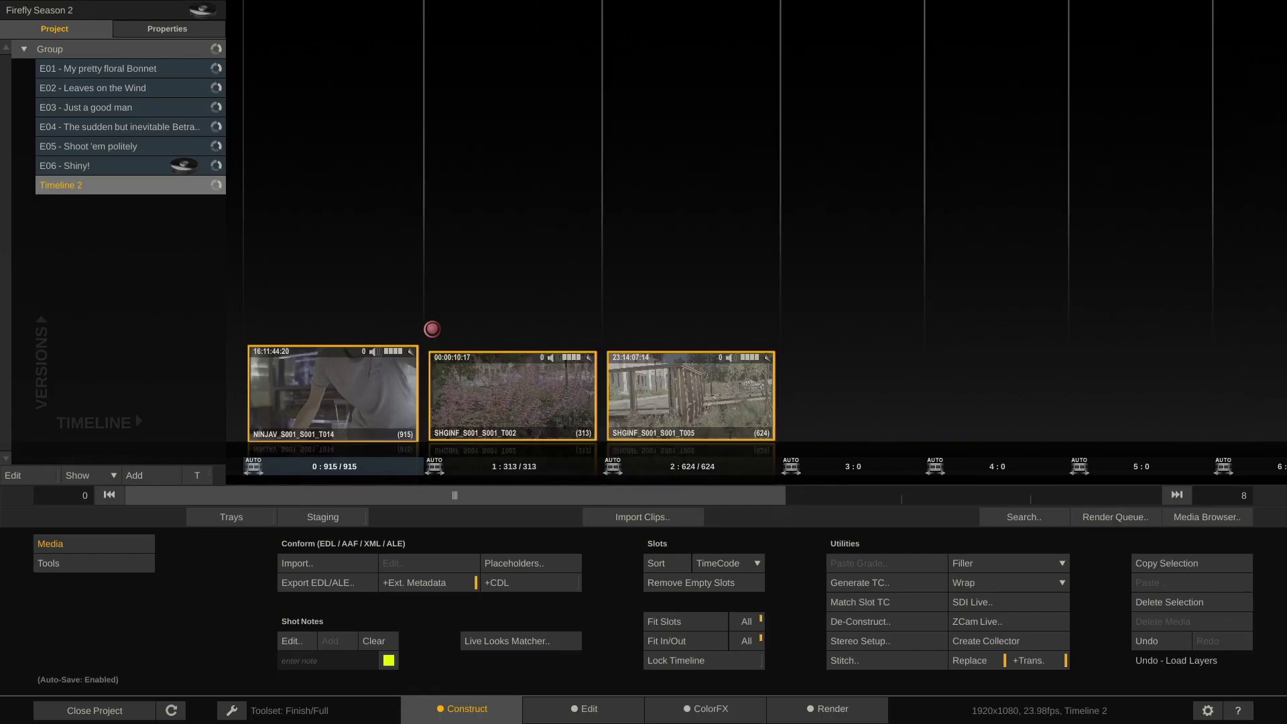